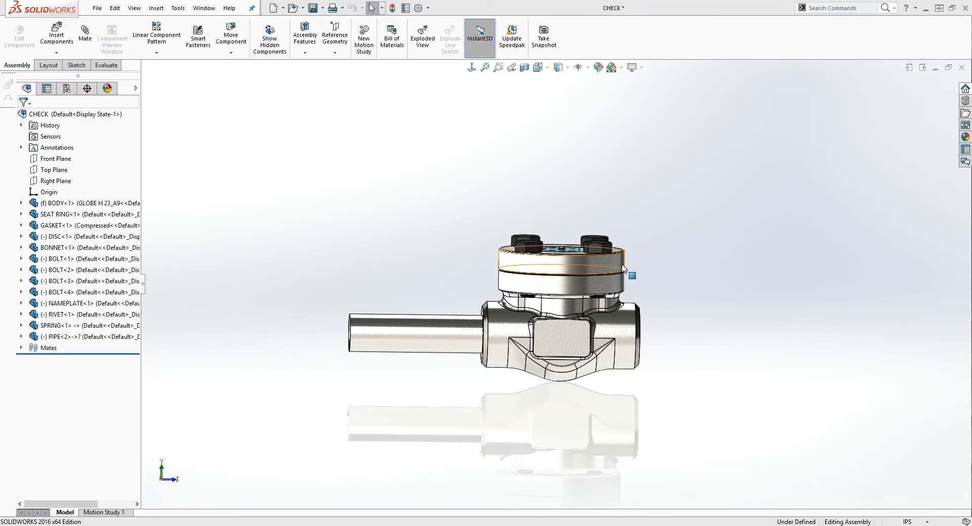
Try sliding the pipe away from the valve body along its axis, and undo the move.
scroll(577, 313, "down", 2)
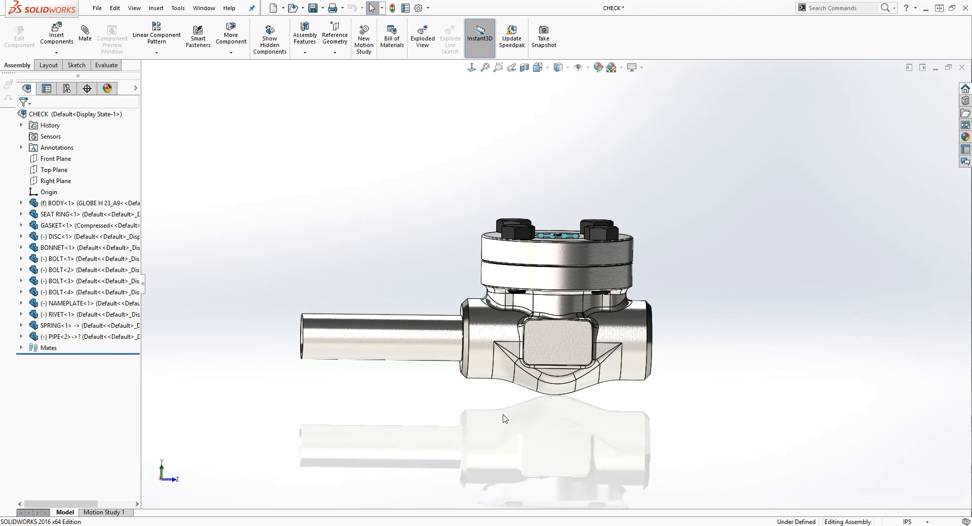
middle_click_drag(536, 397, 522, 405)
left_click(417, 340)
left_click_drag(417, 340, 360, 340)
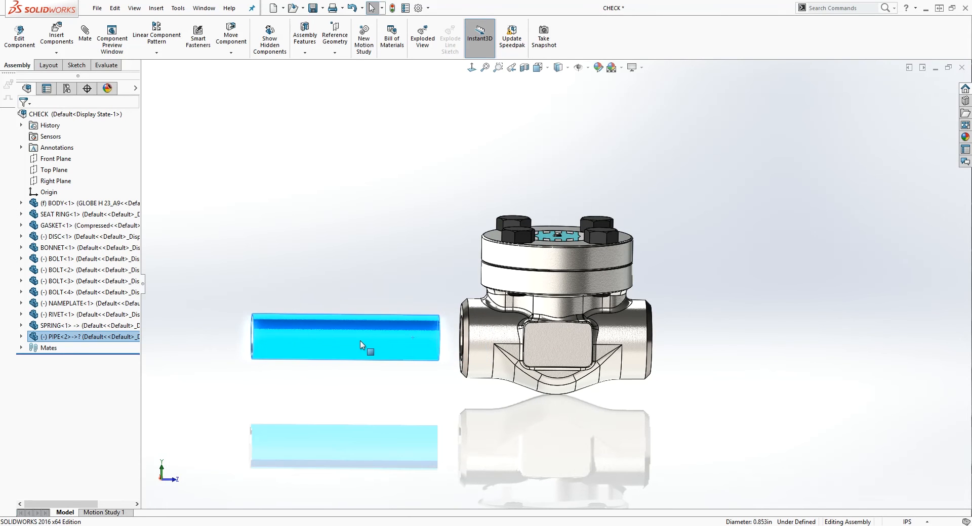
middle_click_drag(517, 333, 451, 373)
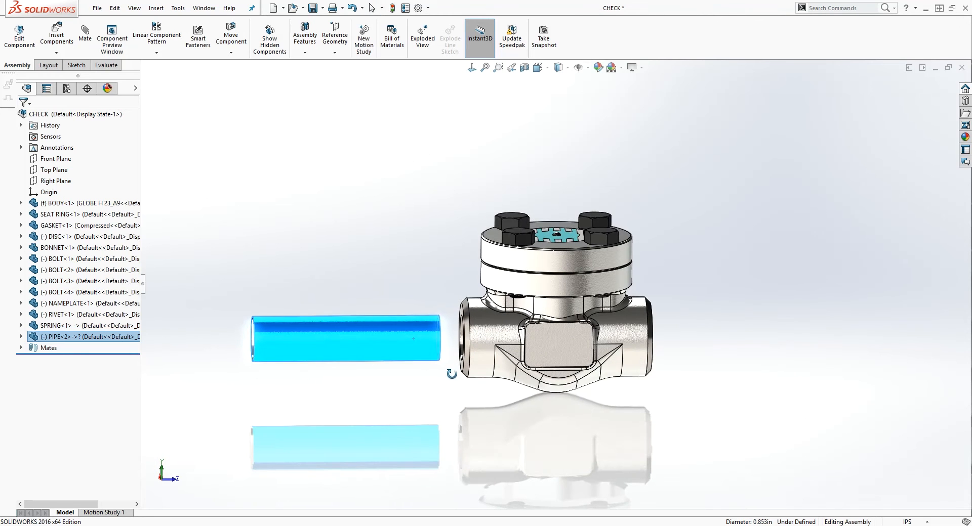
left_click(292, 333)
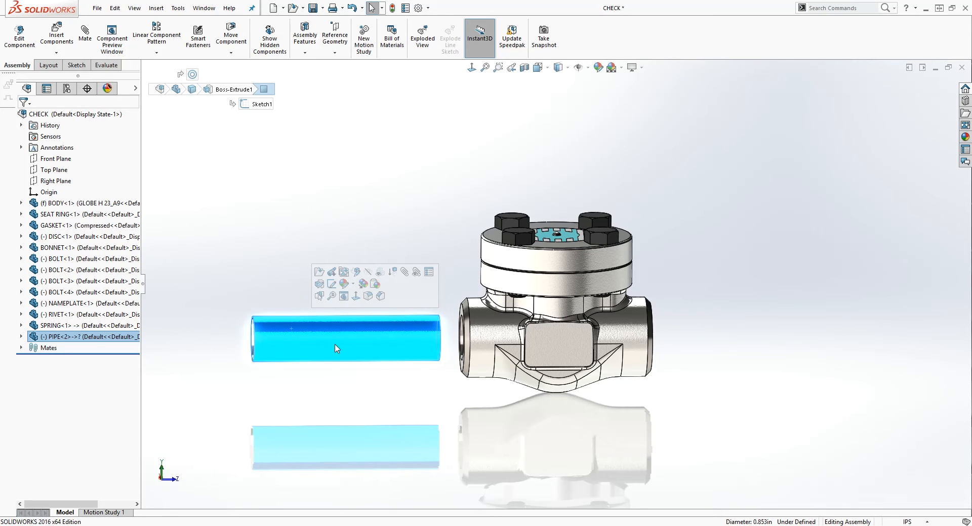
key("ctrl+z")
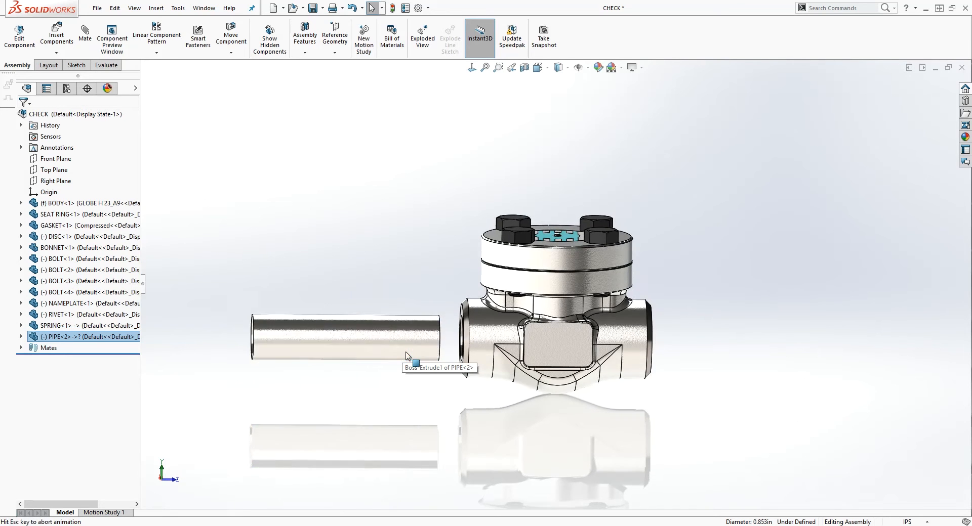
Try lifting one front bolt out of the bonnet, and undo the move.
left_click(520, 226)
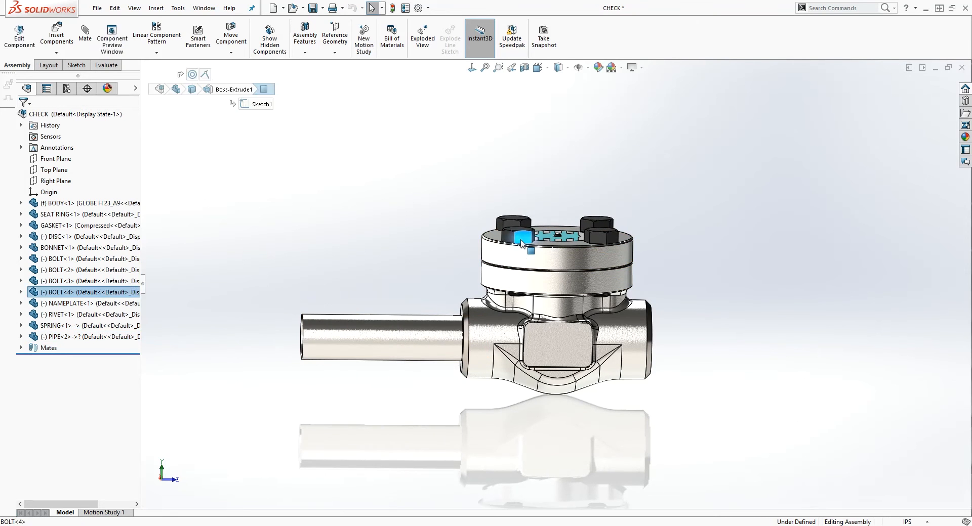
left_click_drag(521, 229, 522, 178)
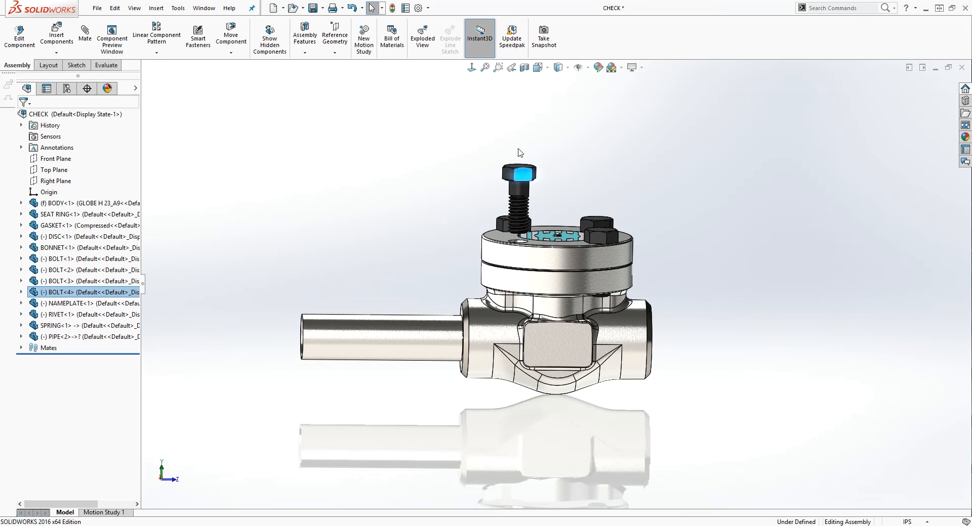
key("ctrl+z")
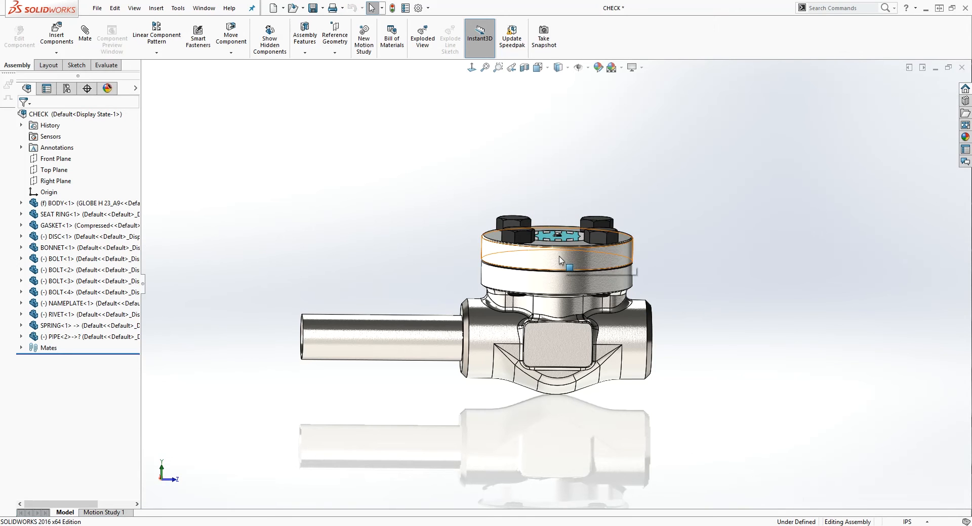
scroll(580, 257, "down", 1)
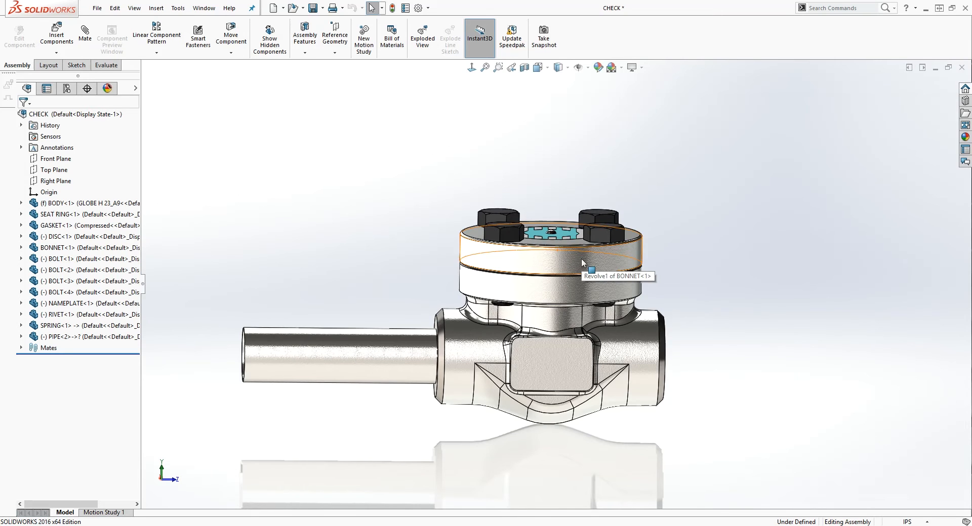
In Motion Study 1, use Autokey to key the pipe pulled straight out of the valve body at 3 seconds.
left_click(103, 512)
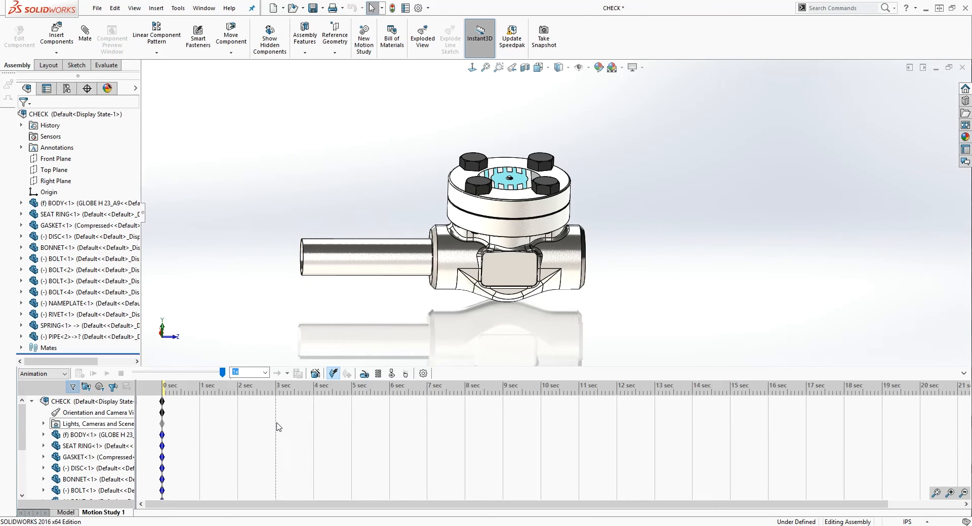
left_click(333, 376)
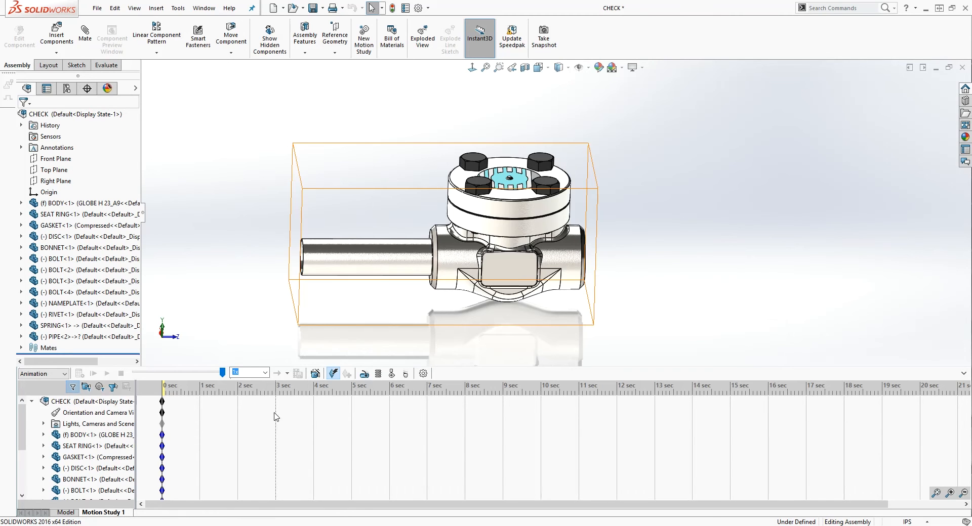
left_click_drag(161, 387, 276, 392)
left_click_drag(403, 263, 297, 263)
scroll(263, 456, "down", 1)
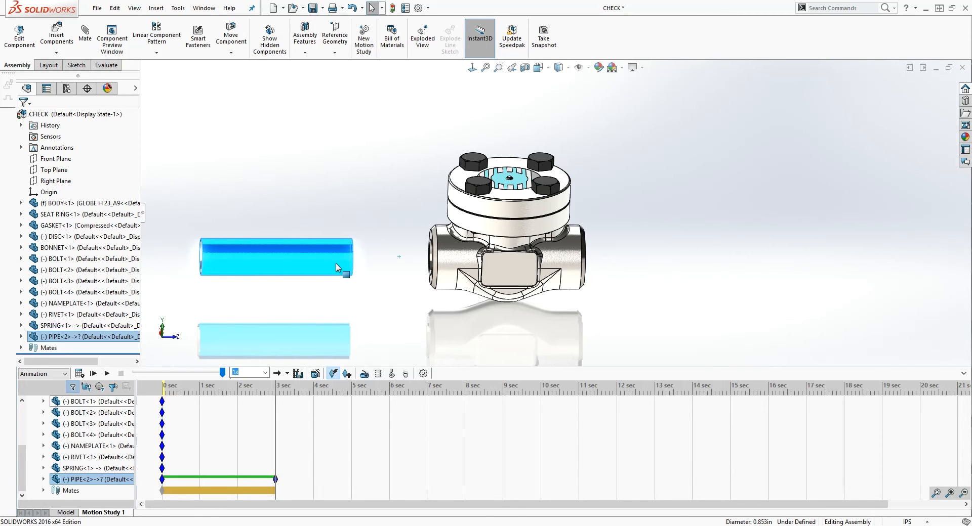
Raise all four bolts straight up above the bonnet to key their removed positions at 3 seconds.
left_click(502, 324)
scroll(521, 186, "down", 2)
scroll(530, 179, "up", 2)
middle_click_drag(530, 180, 527, 156)
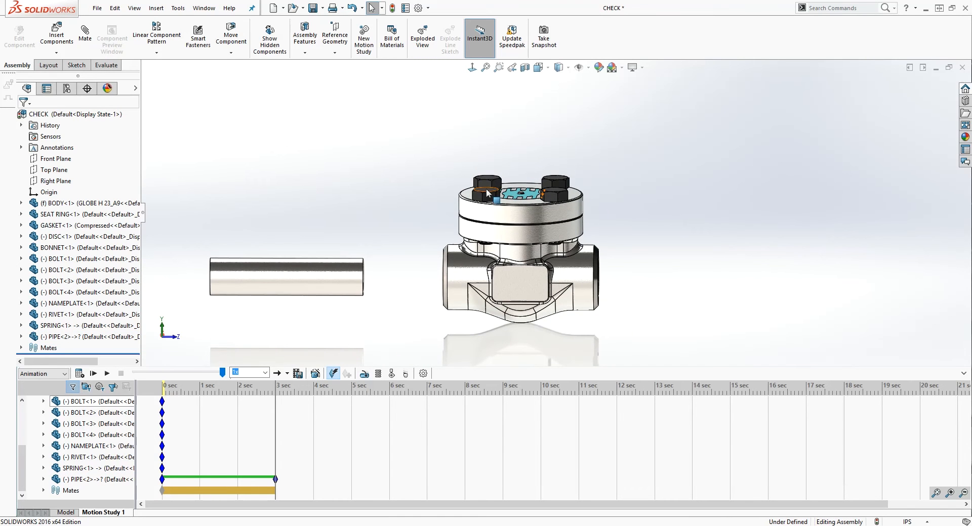
left_click_drag(489, 197, 483, 99)
left_click_drag(489, 191, 485, 104)
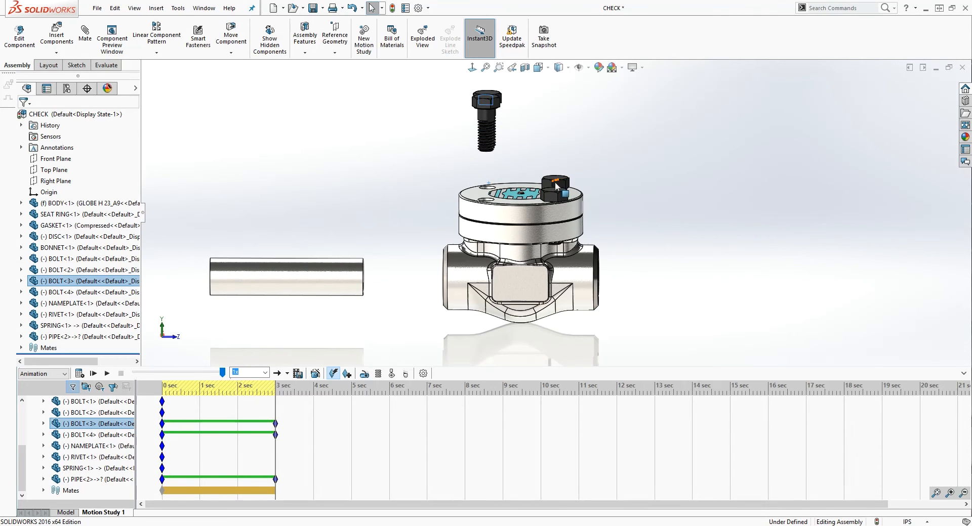
left_click_drag(555, 185, 556, 147)
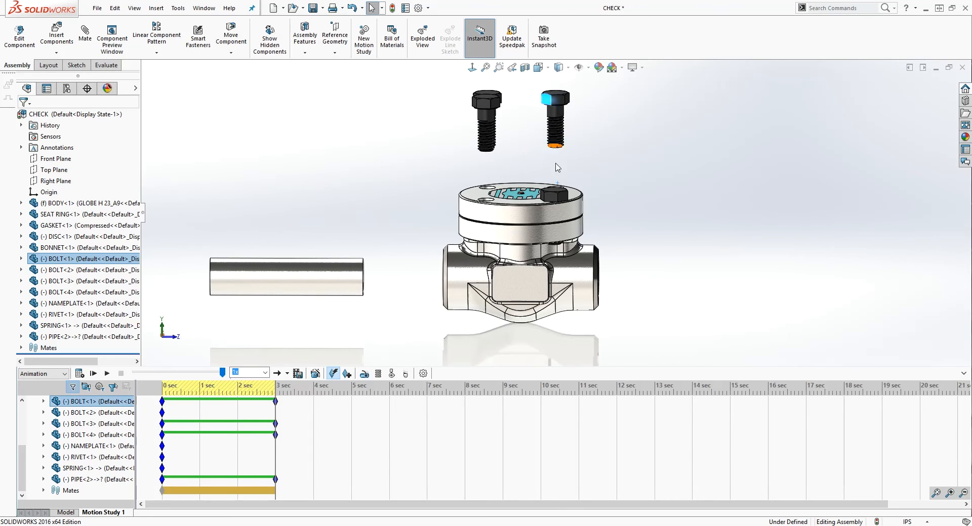
left_click_drag(547, 196, 548, 90)
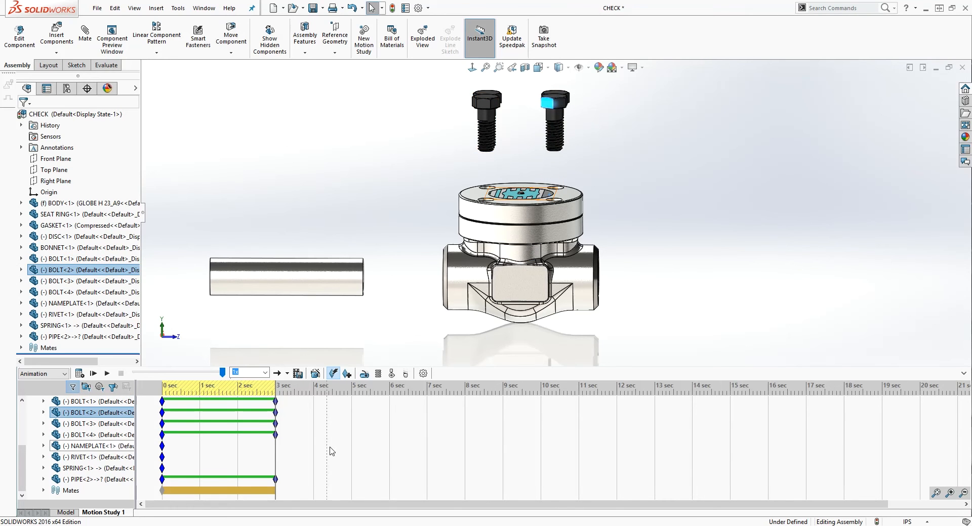
scroll(542, 204, "up", 2)
scroll(563, 166, "down", 2)
scroll(570, 160, "up", 1)
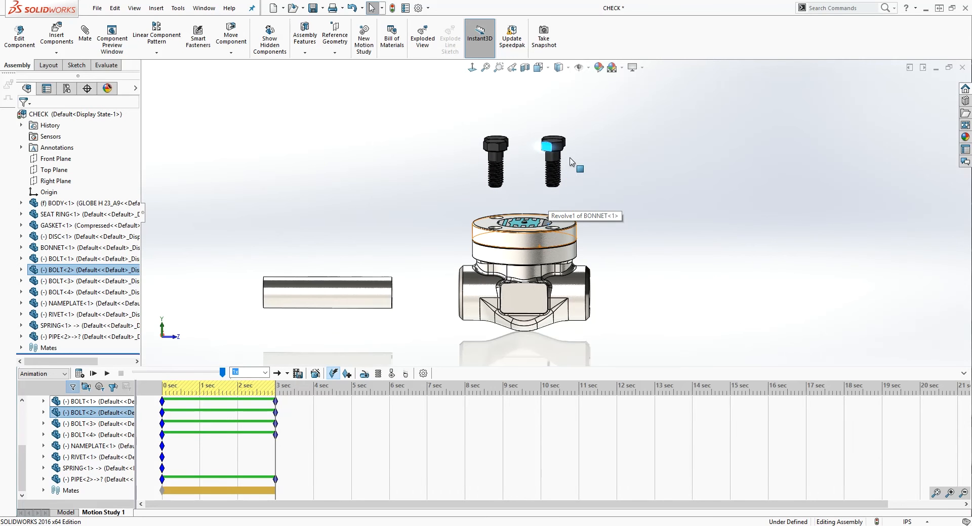
left_click(585, 162)
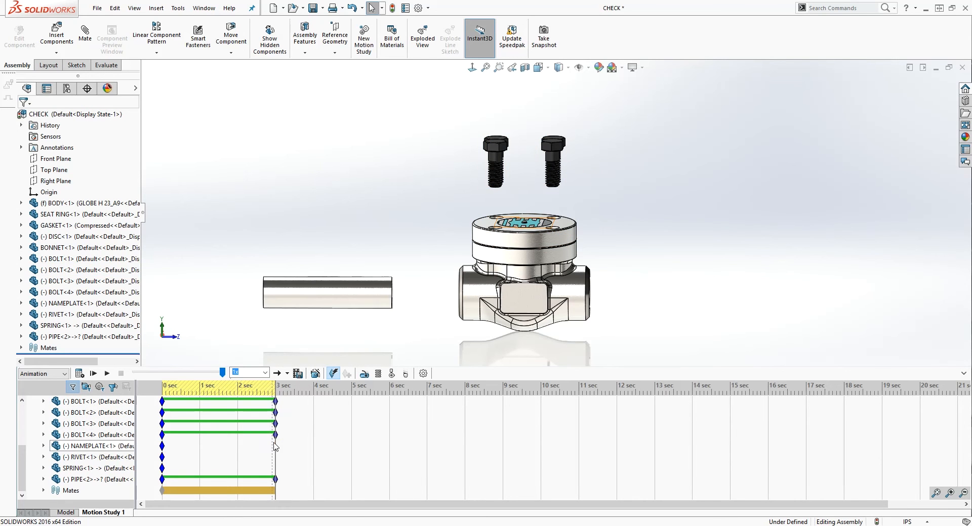
Set the animation time to 6 seconds and paste a copy of the pipe's 0-second key there to return it to the body.
left_click_drag(276, 441, 389, 434)
middle_click_drag(524, 96, 536, 119)
scroll(537, 118, "down", 1)
scroll(543, 172, "up", 3)
scroll(543, 148, "down", 3)
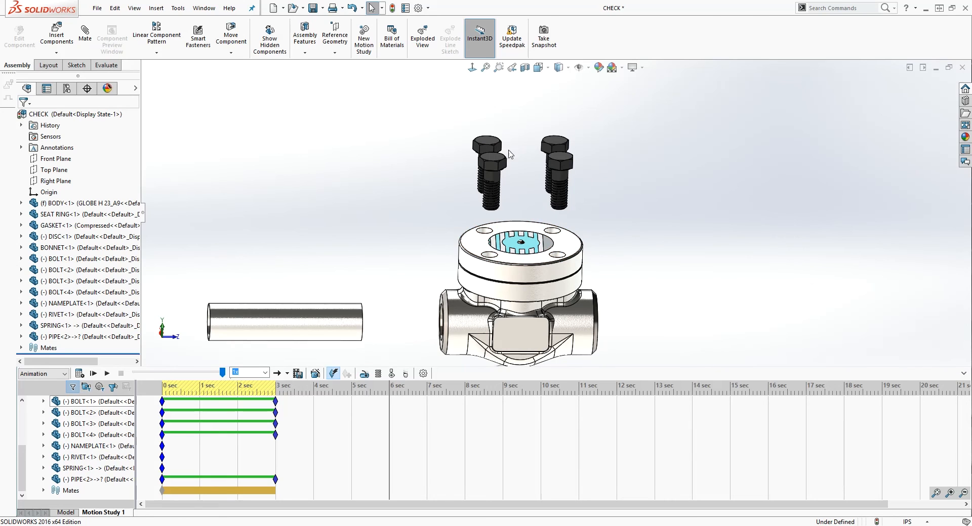
middle_click_drag(517, 276, 575, 234)
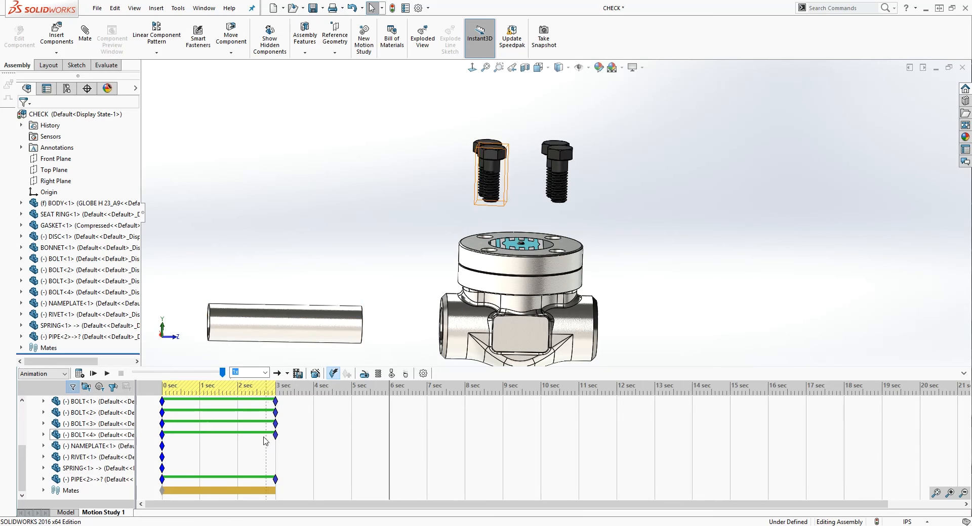
mouse_move(163, 482)
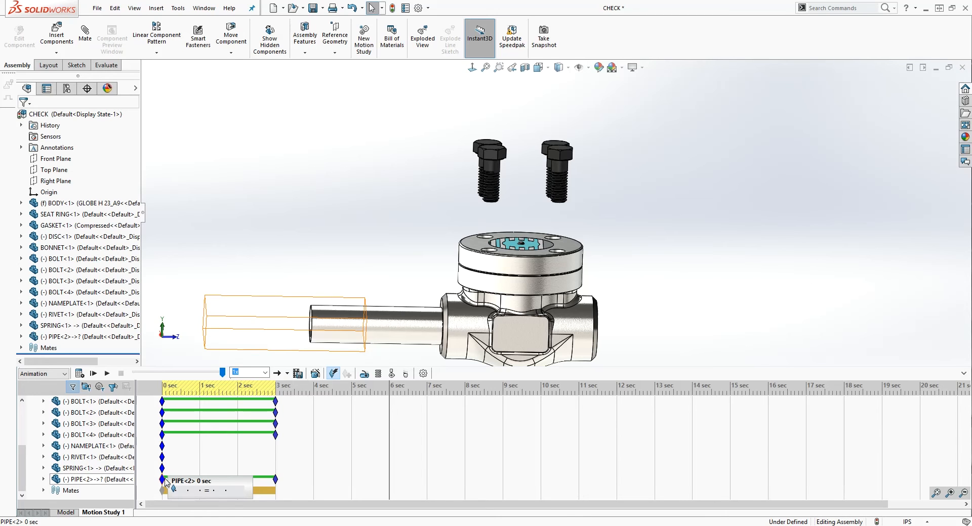
left_click(176, 476)
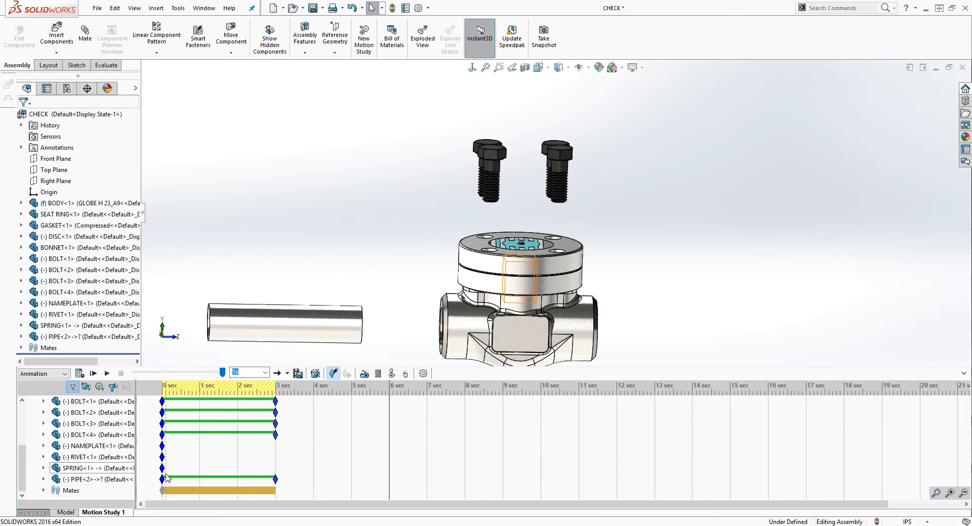
right_click(162, 479)
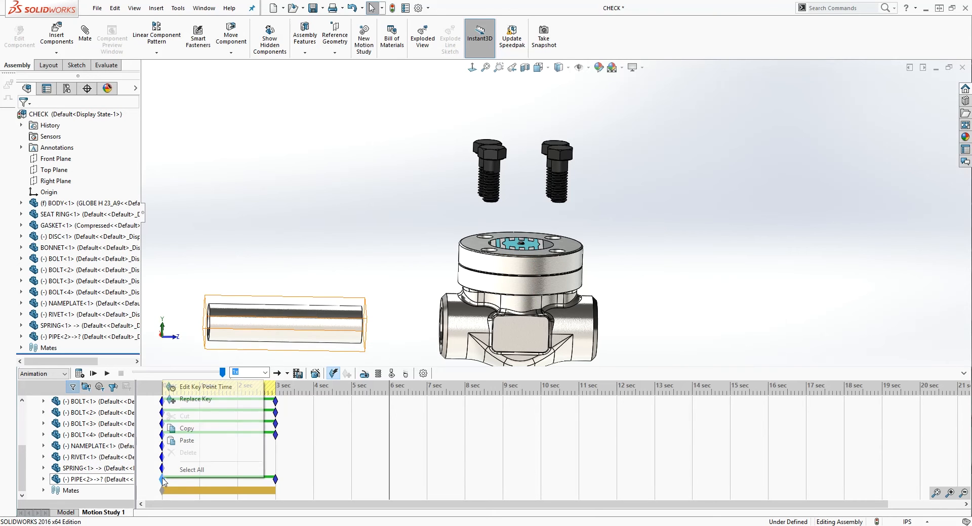
left_click(187, 441)
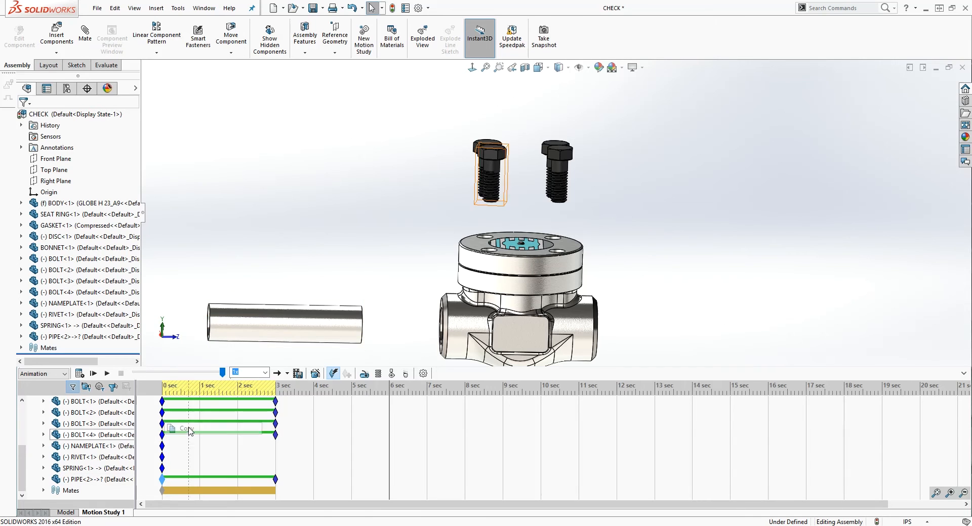
right_click(390, 450)
left_click(413, 409)
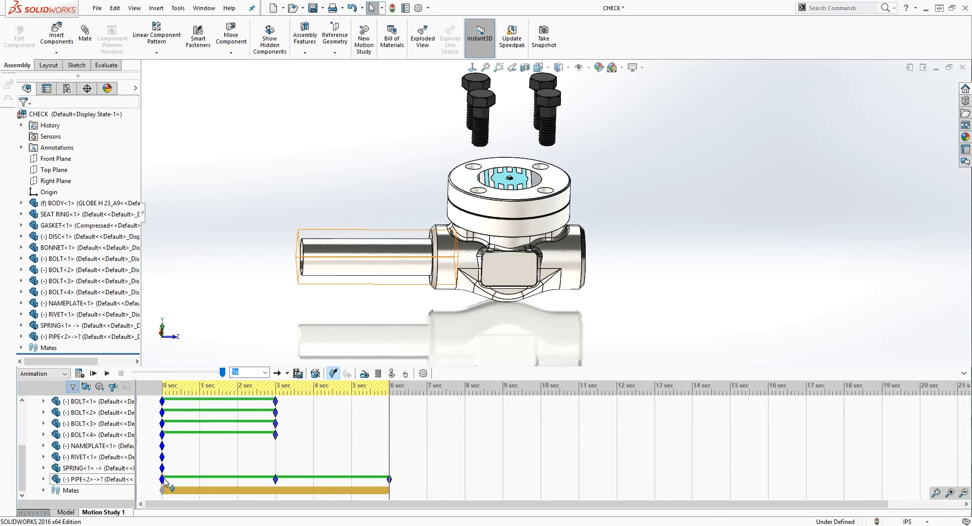
Copy the 0-second keys of all four bolts and paste them at about 6 seconds to return the bolts to the bonnet.
scroll(560, 211, "up", 1)
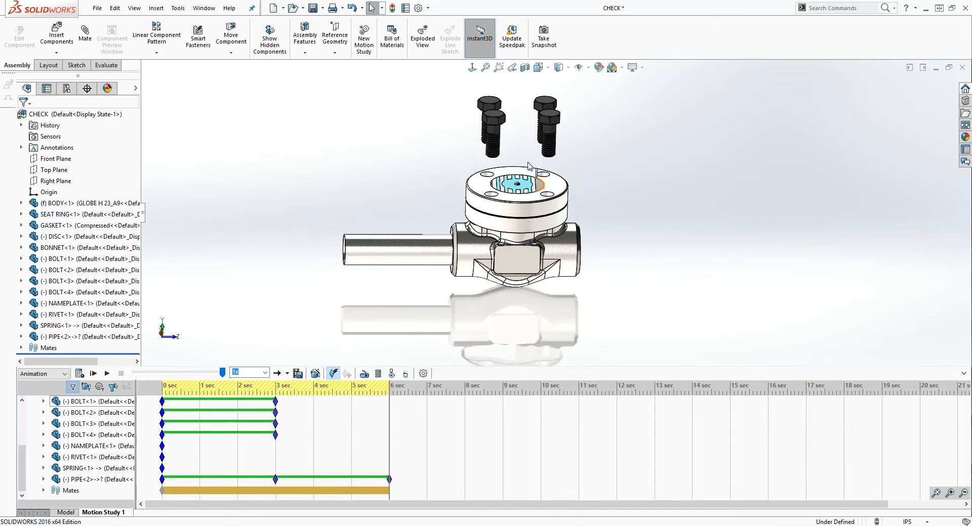
scroll(503, 115, "down", 2)
scroll(507, 119, "up", 1)
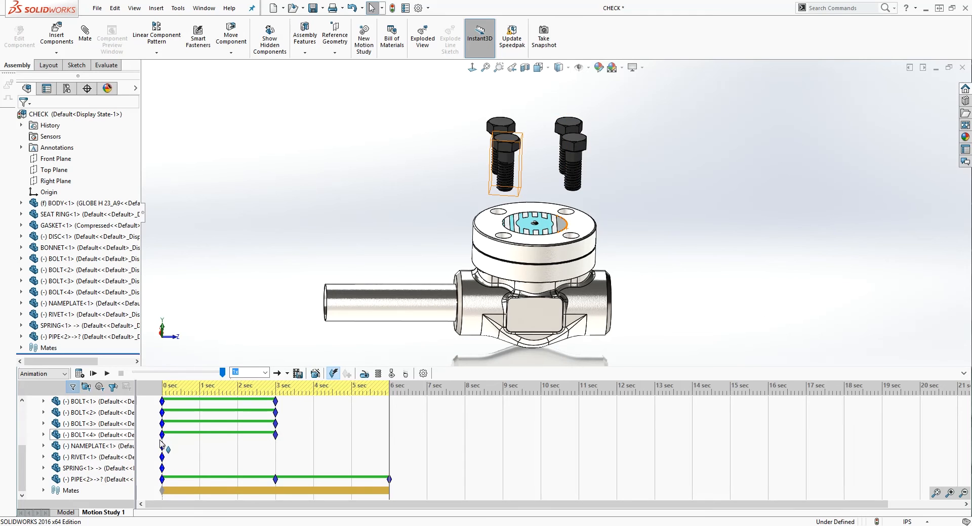
mouse_move(165, 439)
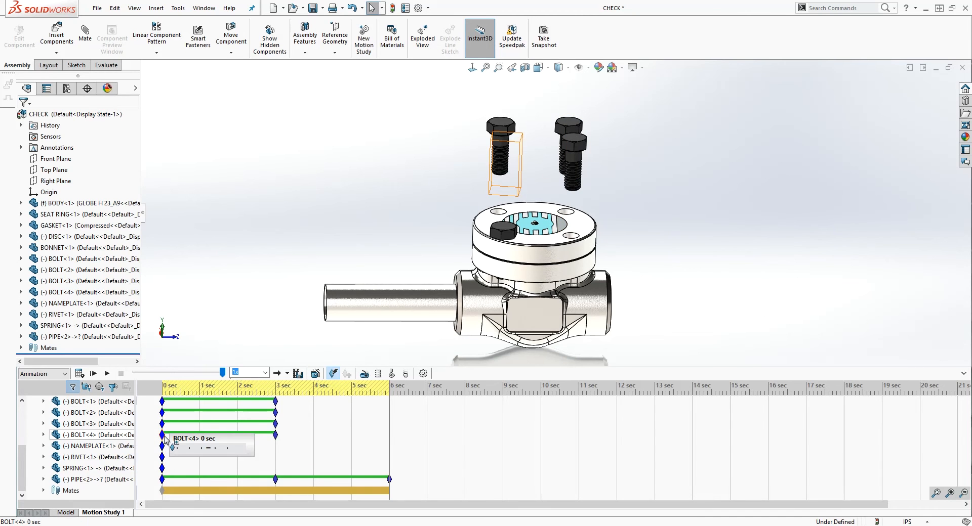
left_click(164, 437, "ctrl")
left_click(164, 425, "ctrl")
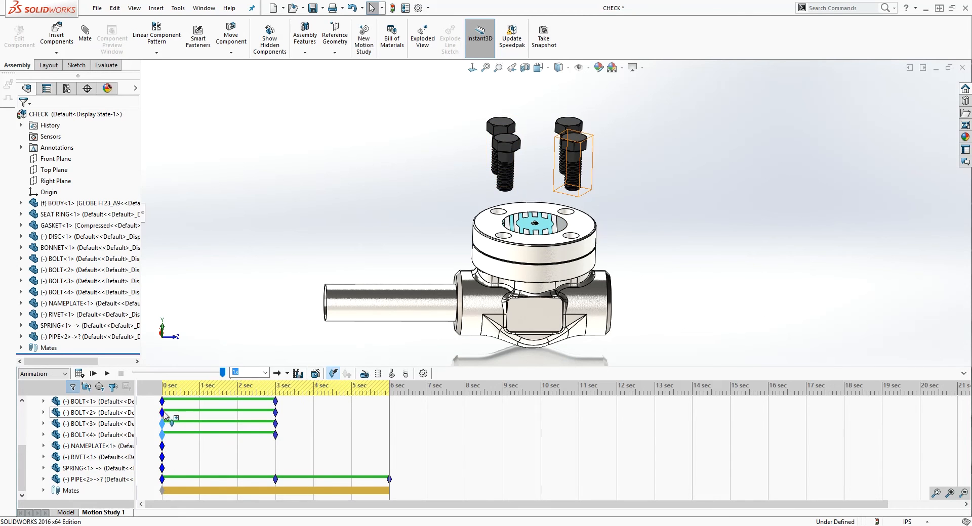
left_click(164, 403, "ctrl")
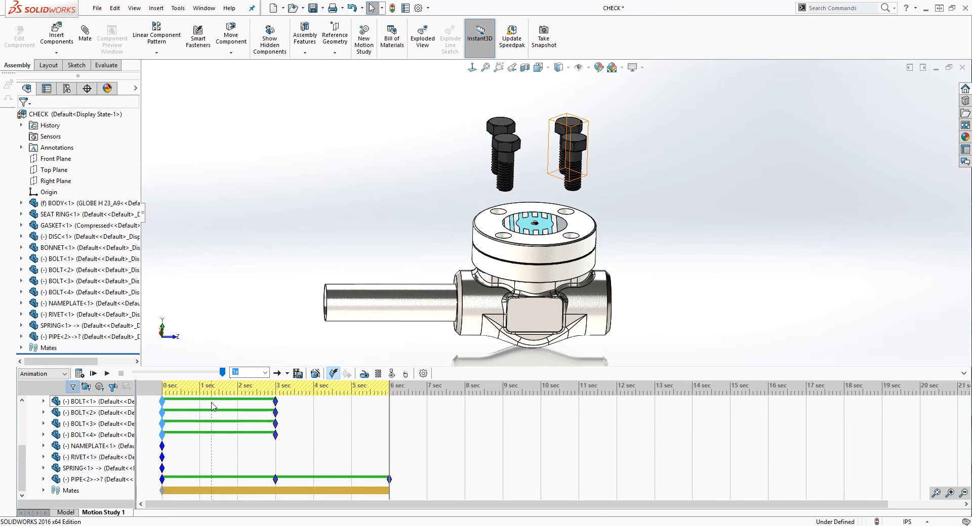
right_click(162, 401)
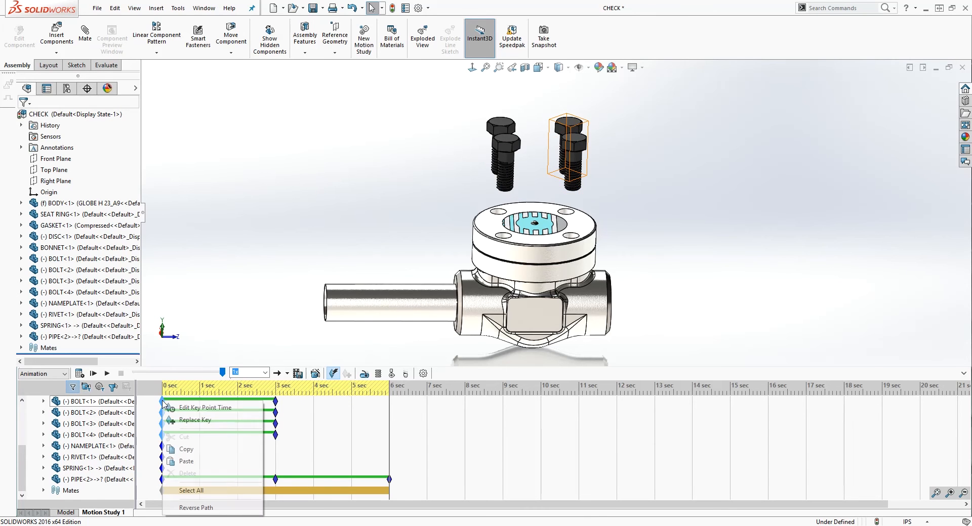
left_click(186, 449)
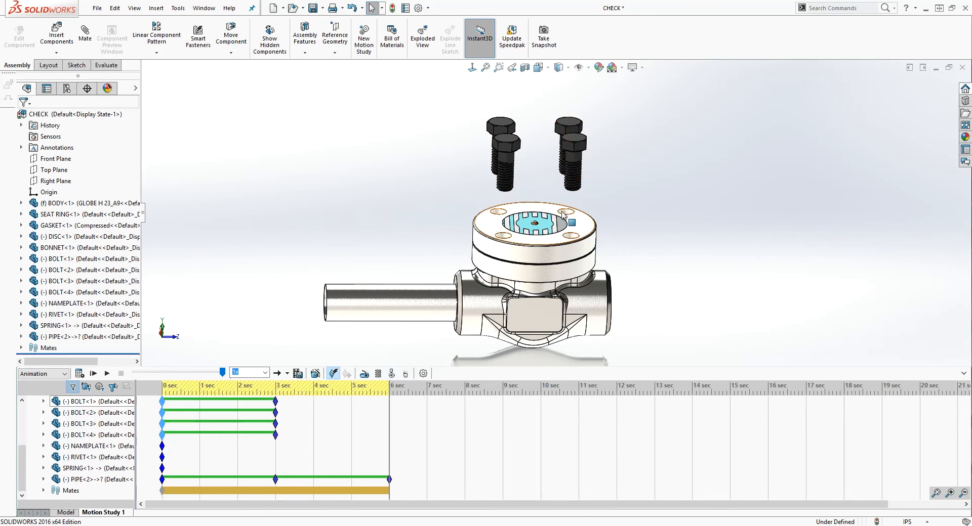
right_click(387, 414)
left_click(411, 450)
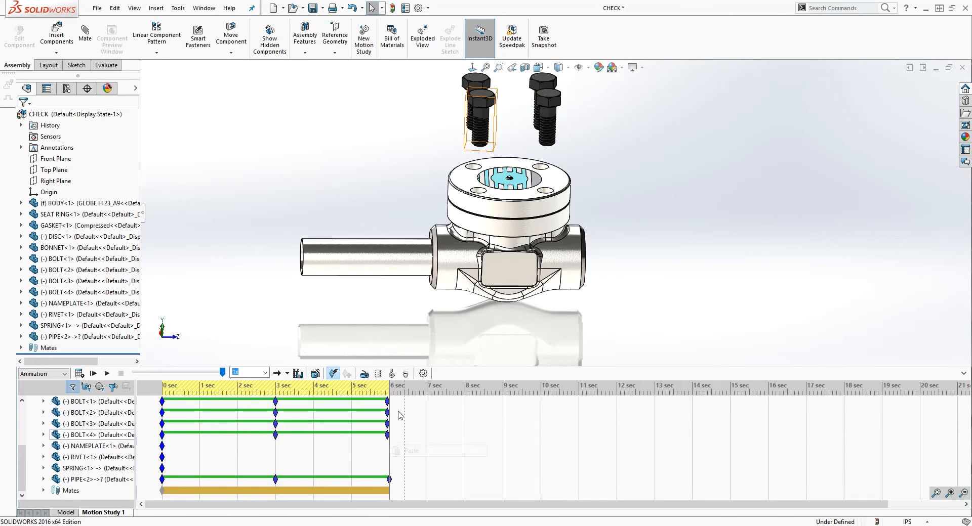
left_click(389, 448)
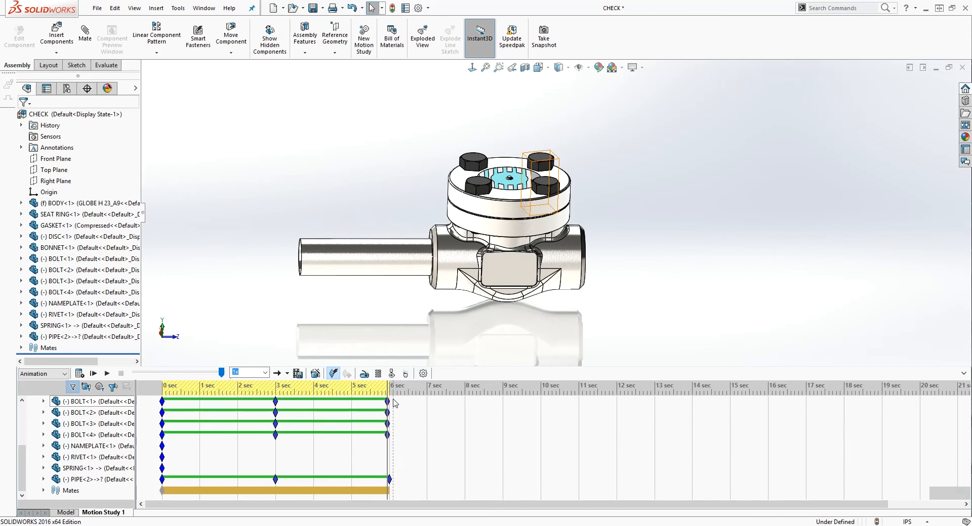
left_click_drag(386, 465, 389, 454)
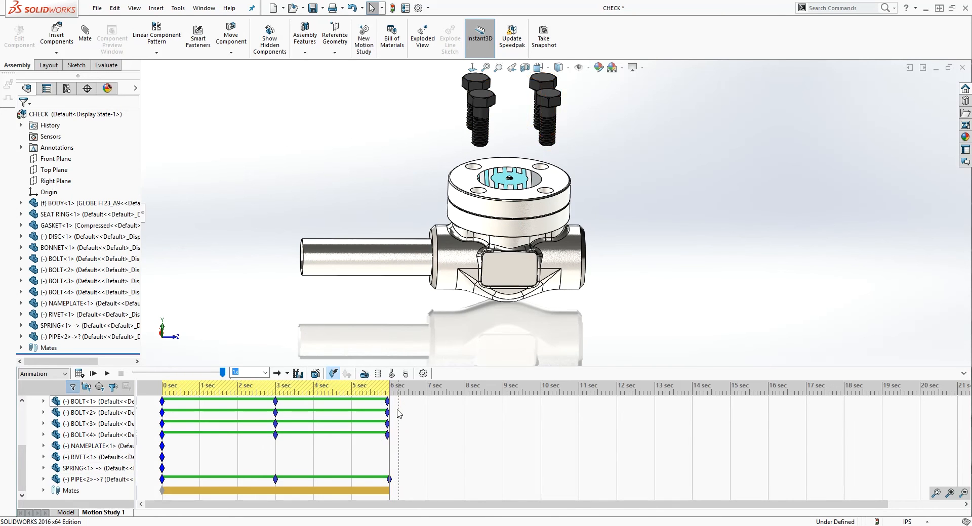
Shift the end keys of BOLT<4> and BOLT<3> to exactly 6 seconds on the timeline.
scroll(400, 409, "up", 2)
scroll(393, 434, "down", 1)
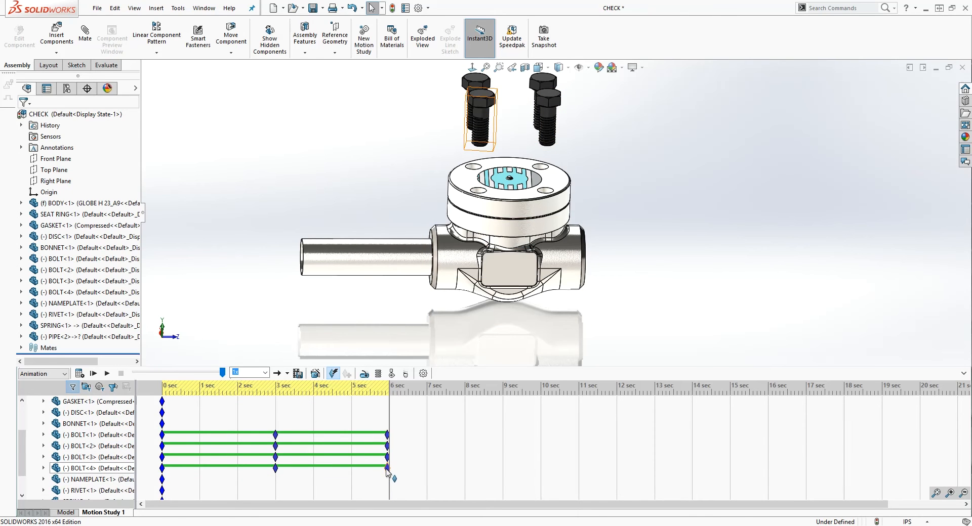
mouse_move(386, 468)
left_click_drag(387, 468, 389, 468)
mouse_move(388, 468)
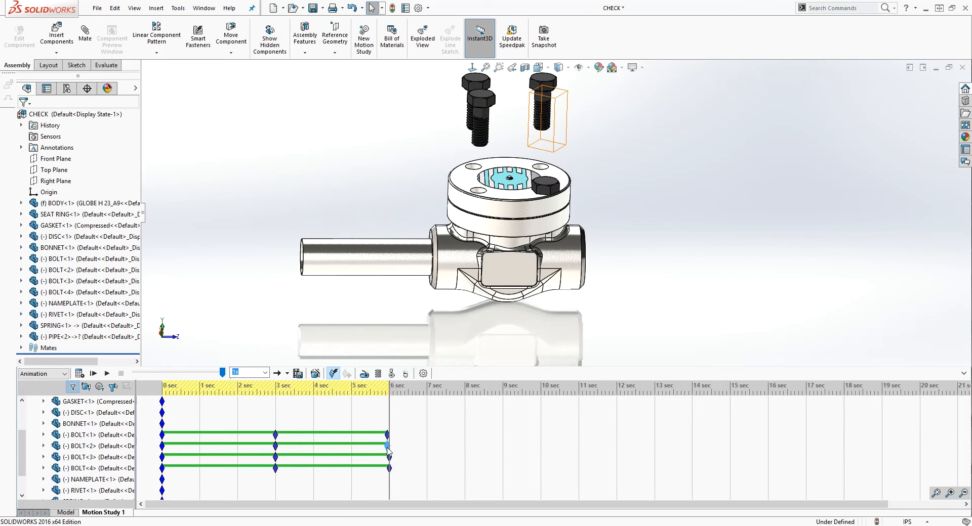
Edit the key point times of the end keys of BOLT<2> and BOLT<1> to 6 seconds.
right_click(387, 448)
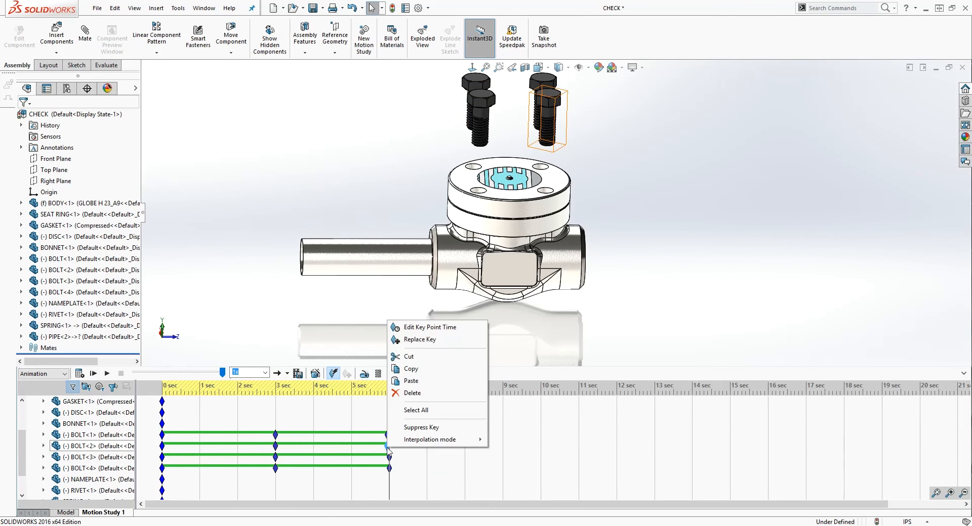
left_click(429, 327)
type("6")
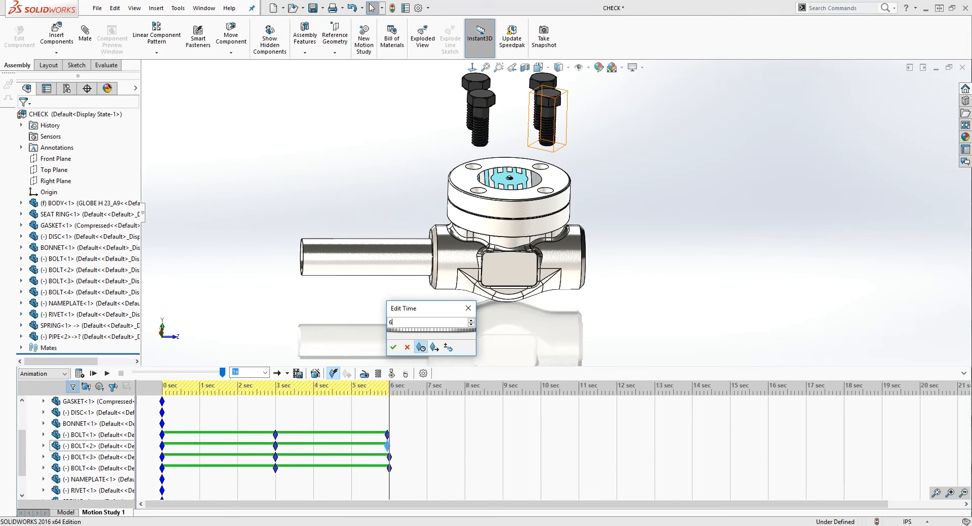
key("Return")
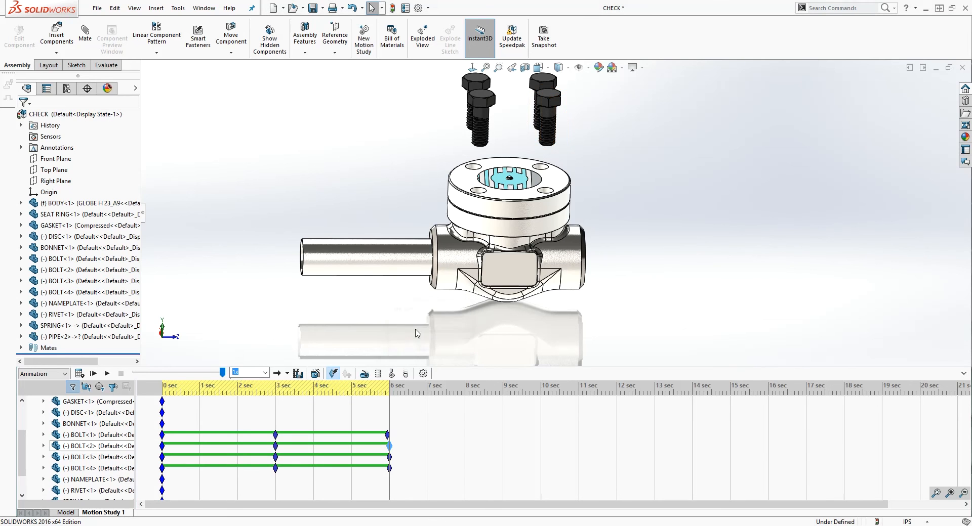
right_click(387, 433)
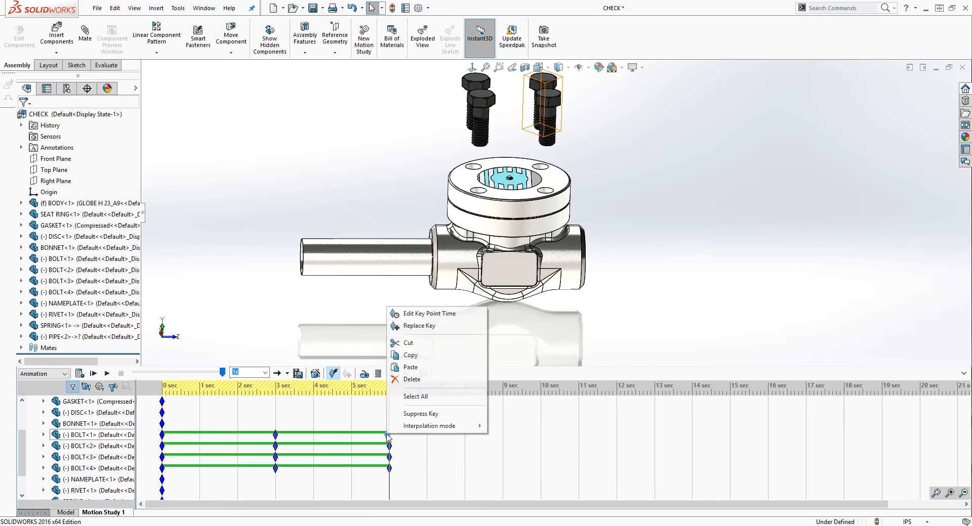
left_click(424, 315)
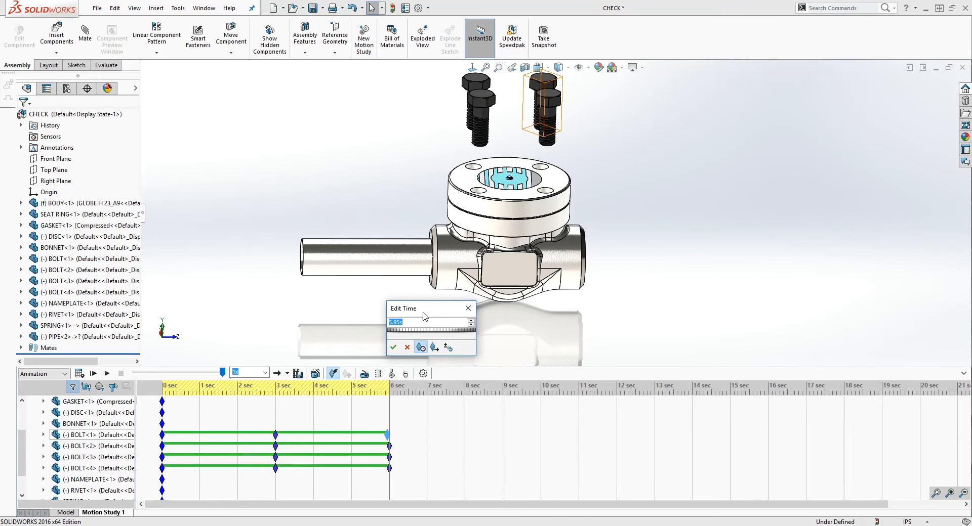
type("6")
key("Return")
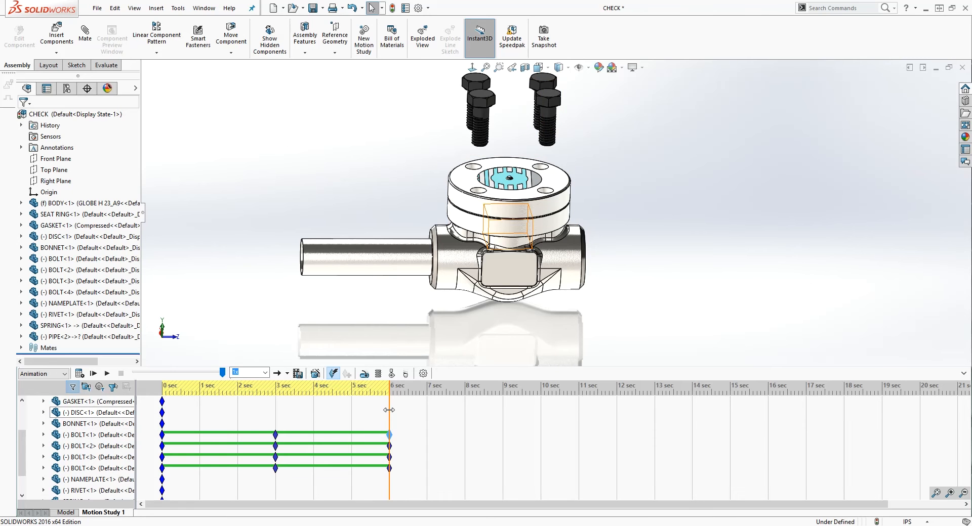
Mirror the PIPE<2> component about the Front Plane to add a matching pipe on the opposite side of the valve.
scroll(525, 100, "up", 1)
scroll(526, 104, "down", 2)
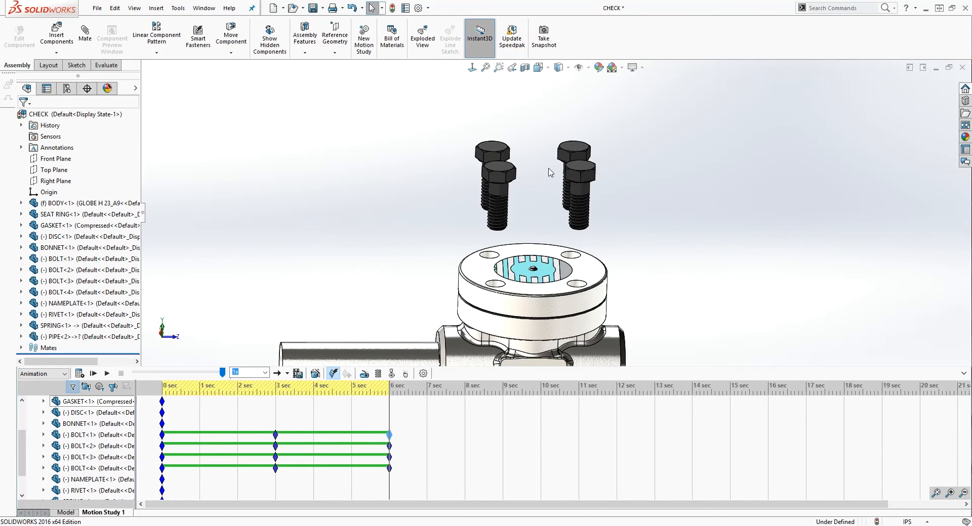
middle_click_drag(576, 204, 575, 189)
scroll(609, 289, "up", 1)
scroll(599, 292, "up", 2)
scroll(597, 290, "down", 1)
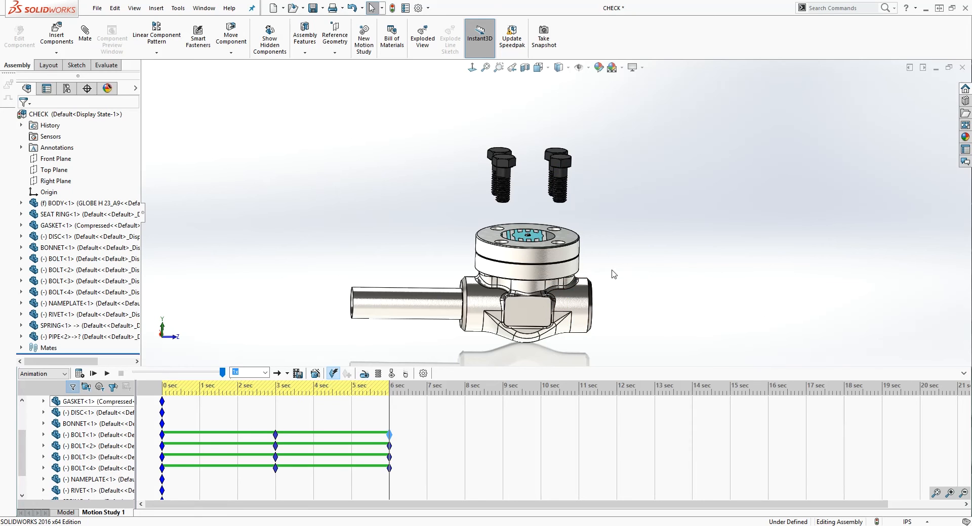
scroll(619, 226, "down", 2)
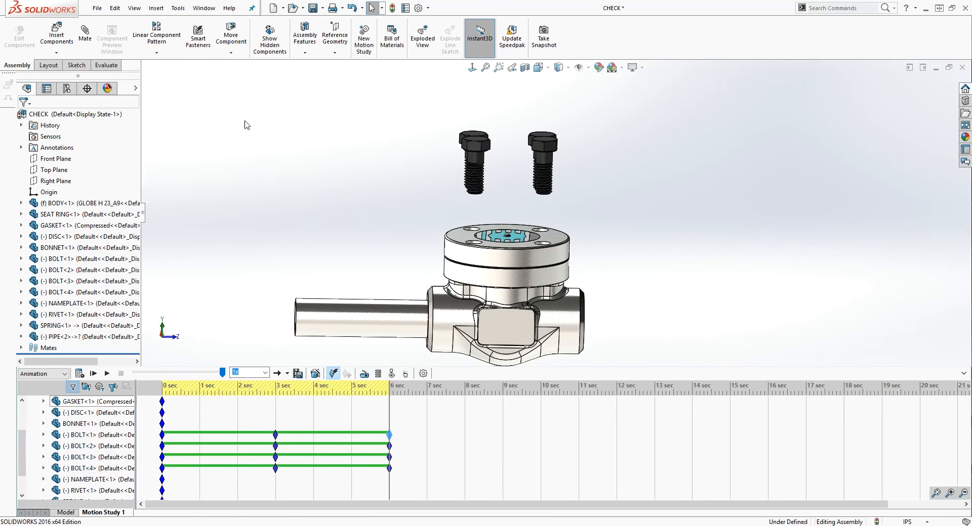
left_click(157, 52)
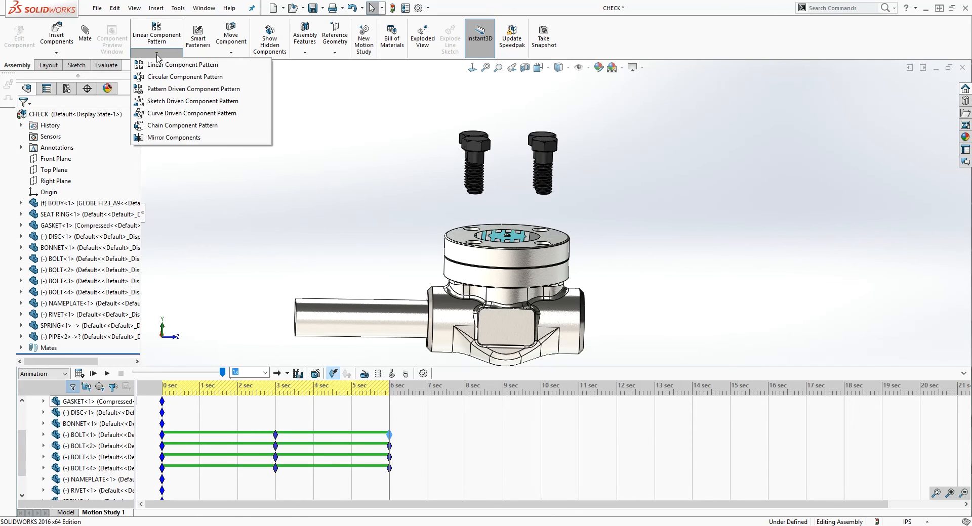
left_click(181, 139)
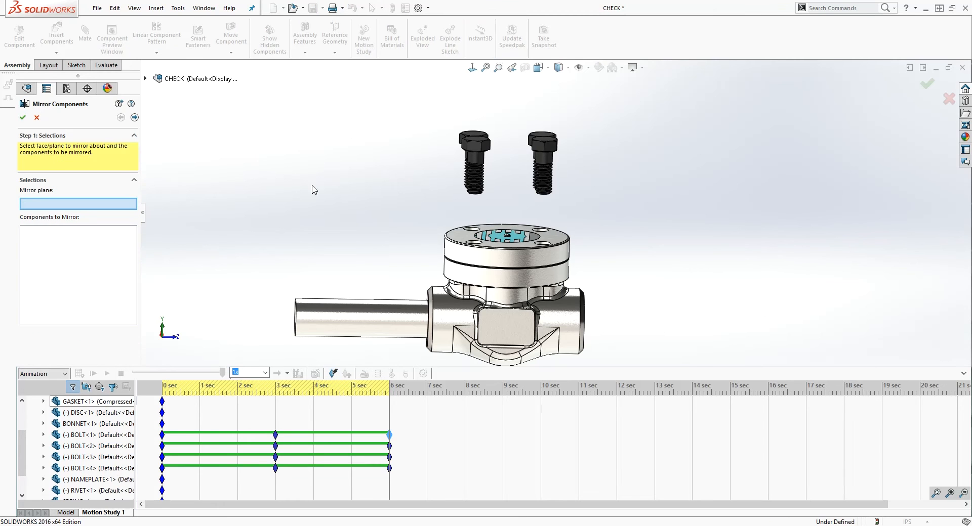
left_click(144, 79)
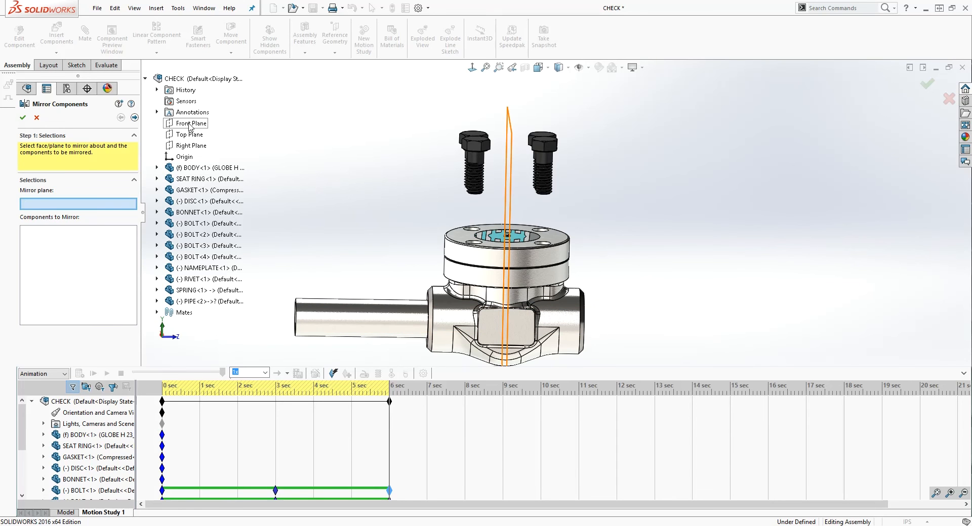
left_click(190, 125)
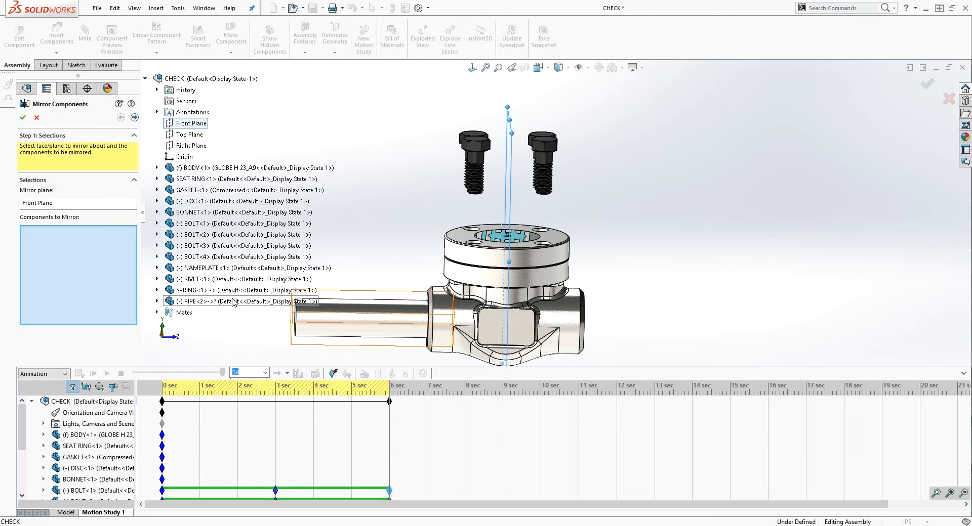
left_click(192, 301)
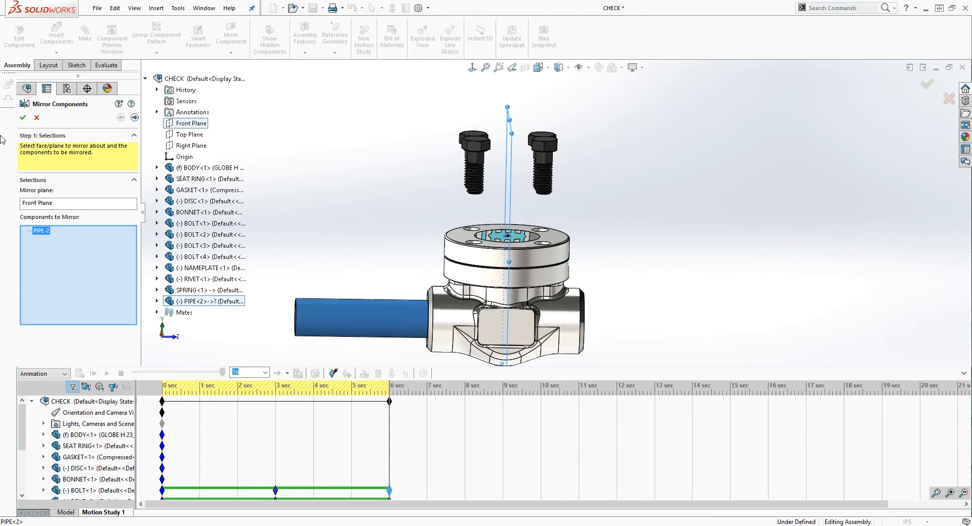
left_click(22, 118)
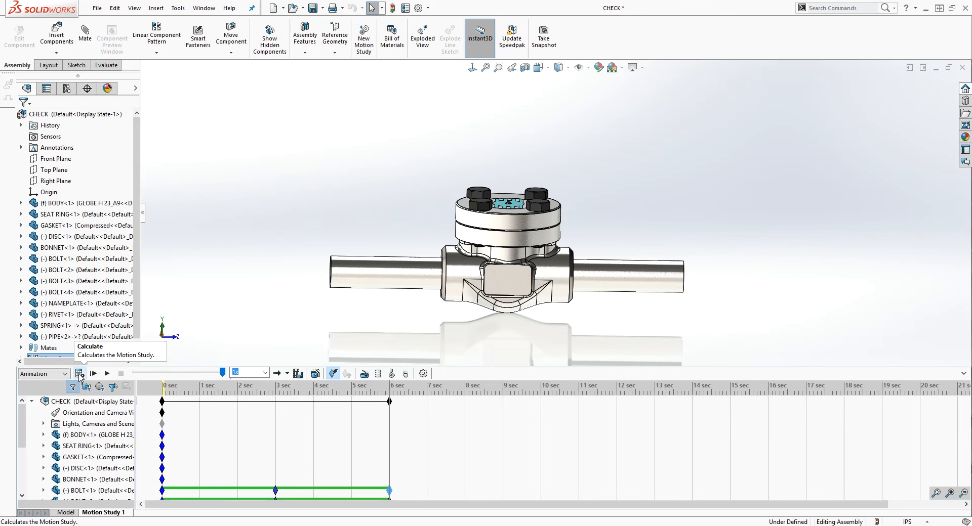
Calculate Motion Study 1 with the mirrored pipe included in the assembly.
left_click(79, 374)
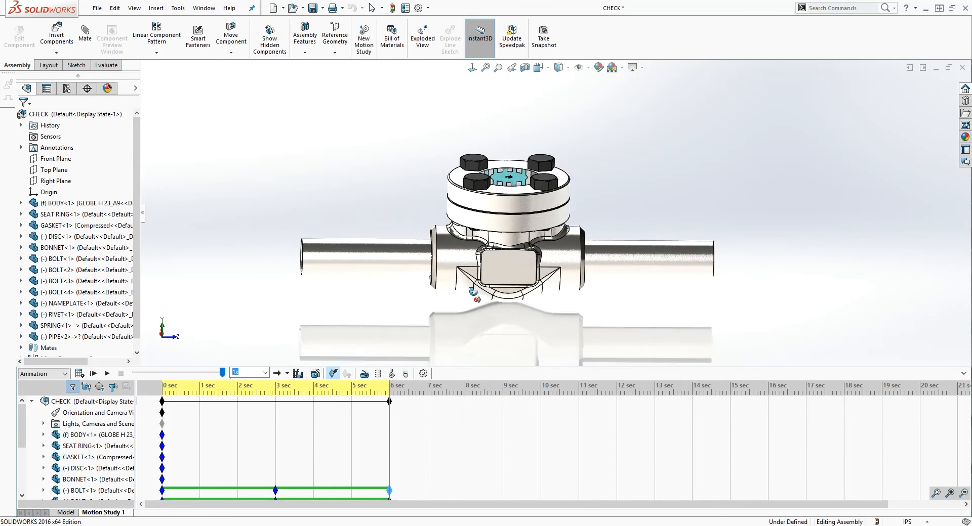
middle_click_drag(474, 266, 476, 265)
scroll(558, 163, "down", 2)
scroll(469, 202, "up", 1)
middle_click_drag(469, 201, 456, 190)
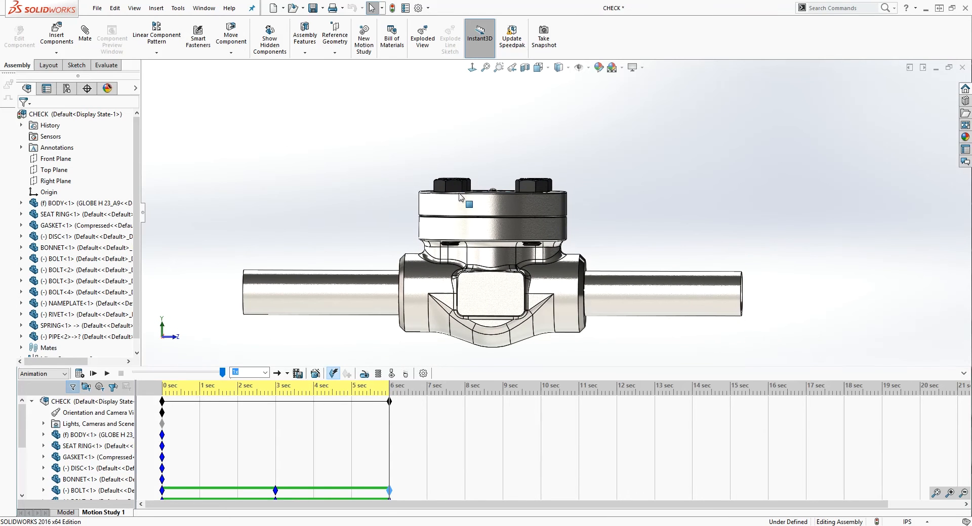
Add a camera to the motion study and aim it at the cylindrical outer face of the bonnet flange.
right_click(60, 425)
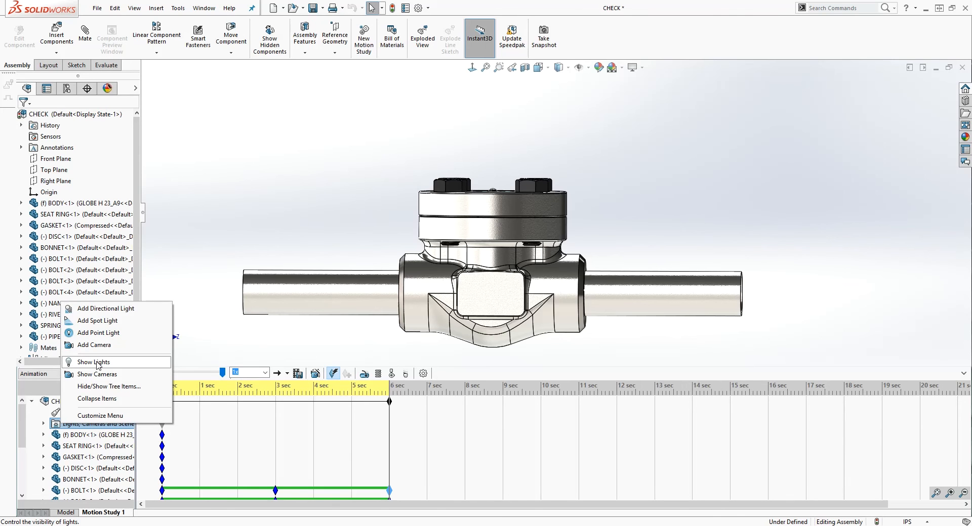
left_click(97, 345)
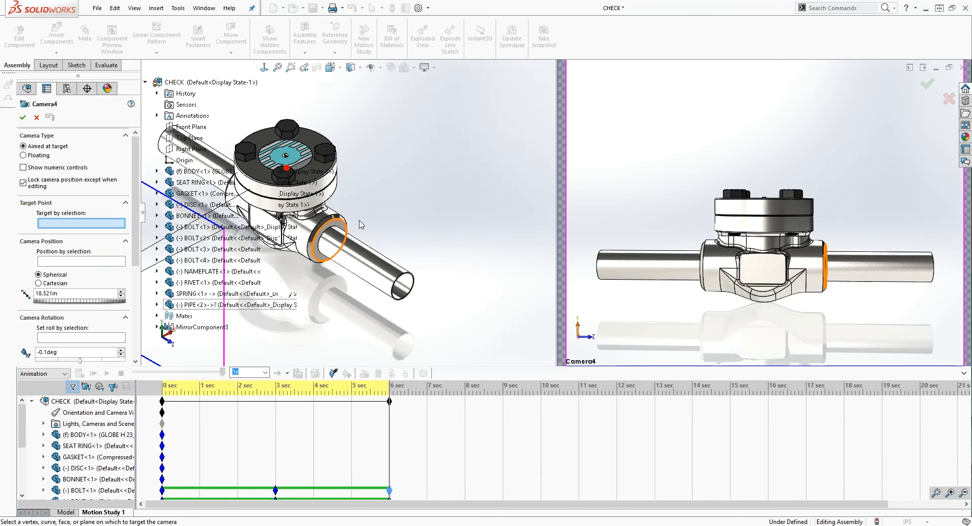
scroll(360, 225, "up", 4)
scroll(321, 198, "down", 2)
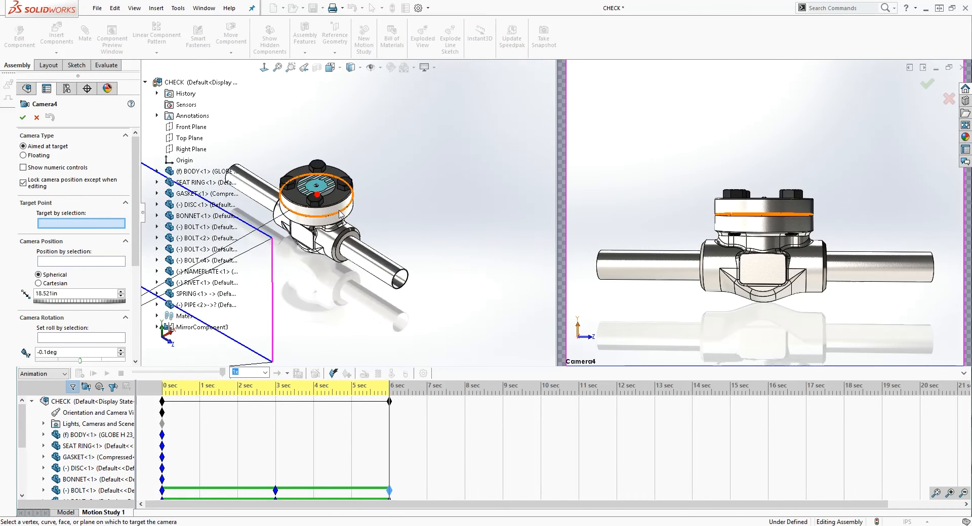
middle_click_drag(321, 198, 309, 207)
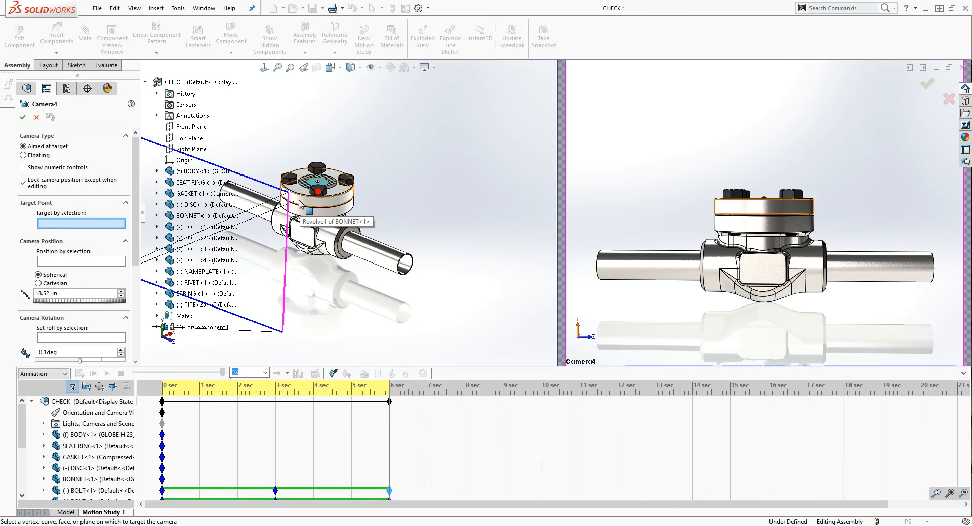
left_click(299, 200)
scroll(299, 200, "up", 3)
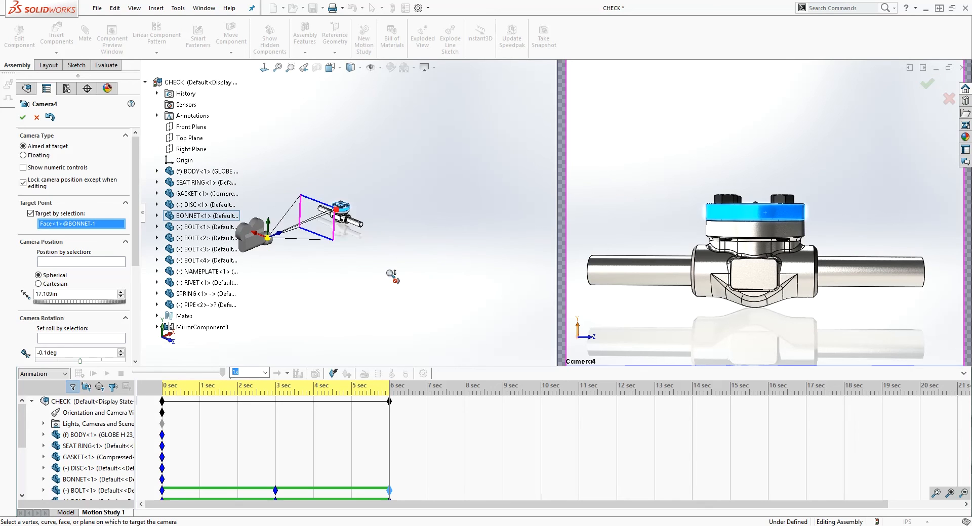
Raise the camera so it looks slightly down on the bonnet from a distance of about 16.4 in.
scroll(309, 272, "down", 1)
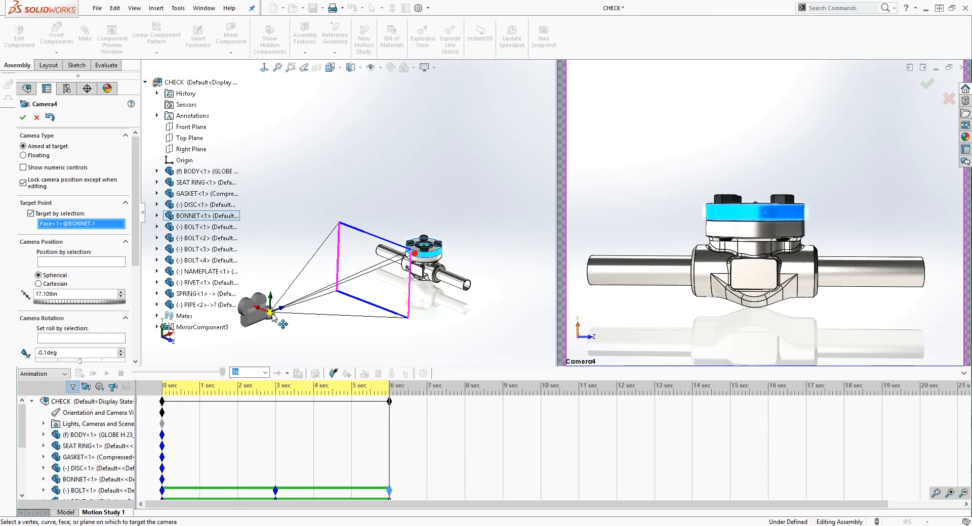
left_click_drag(272, 314, 273, 310)
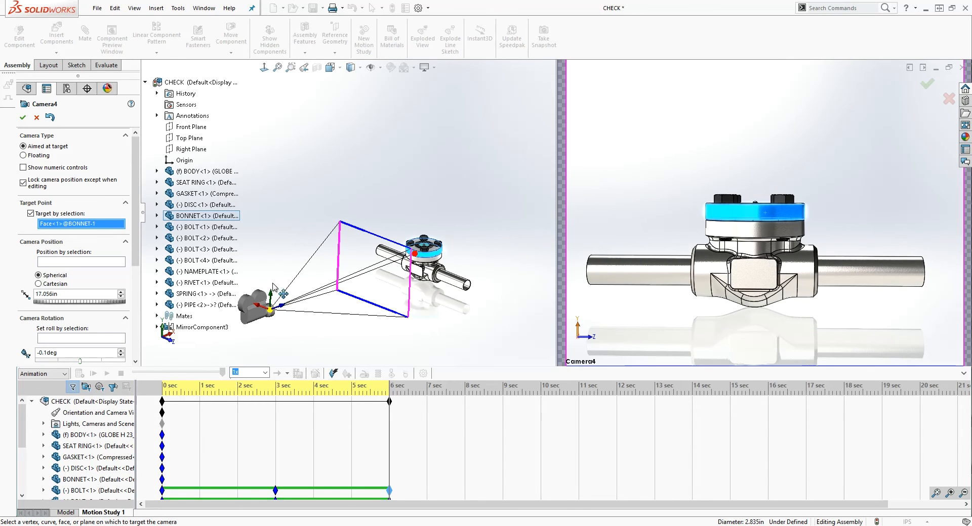
left_click_drag(272, 314, 300, 228)
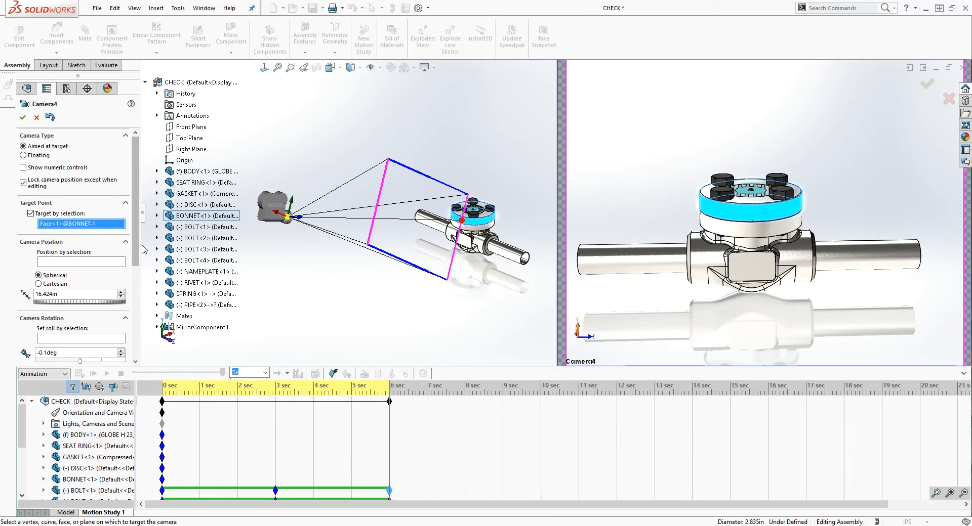
Set the camera's roll to 0deg and its aspect ratio to 16 : 9 (HDTV format), and accept the camera.
scroll(136, 249, "down", 3)
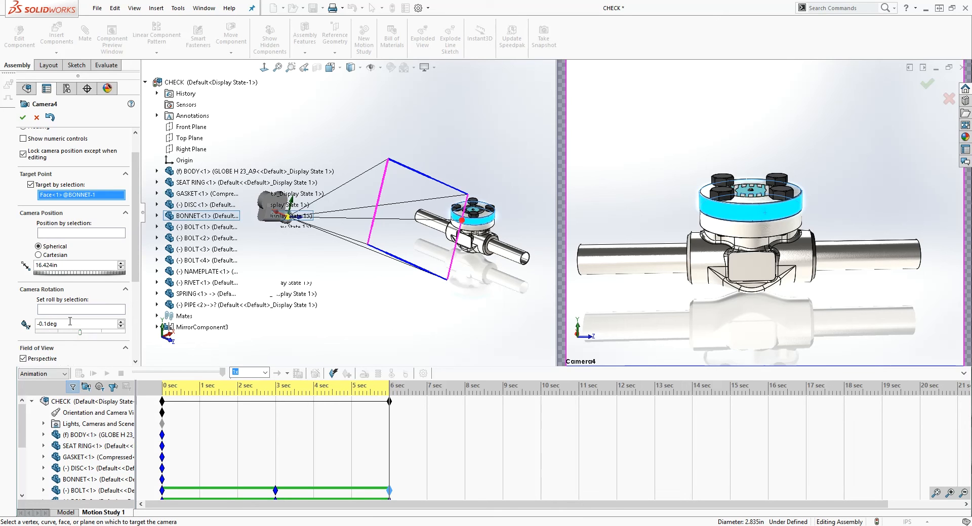
left_click_drag(70, 322, 36, 322)
key("Return")
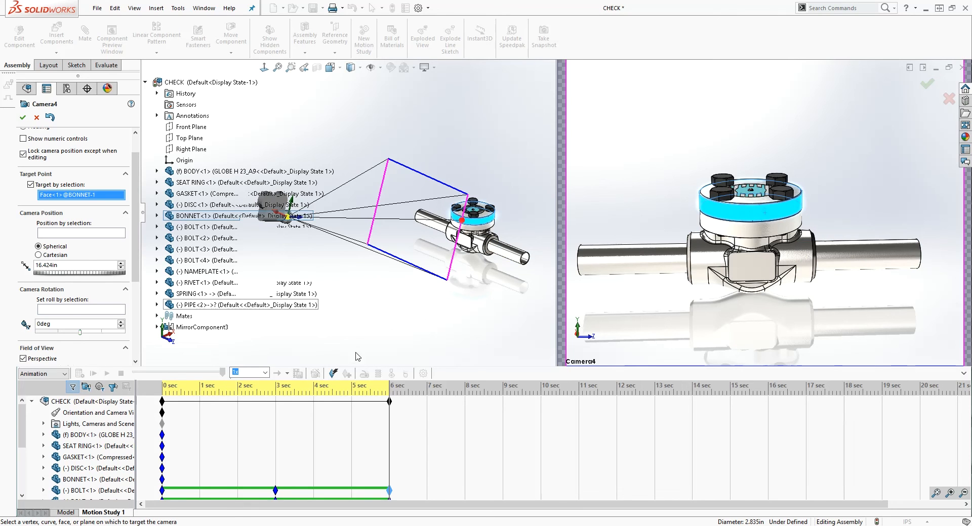
left_click_drag(137, 253, 138, 330)
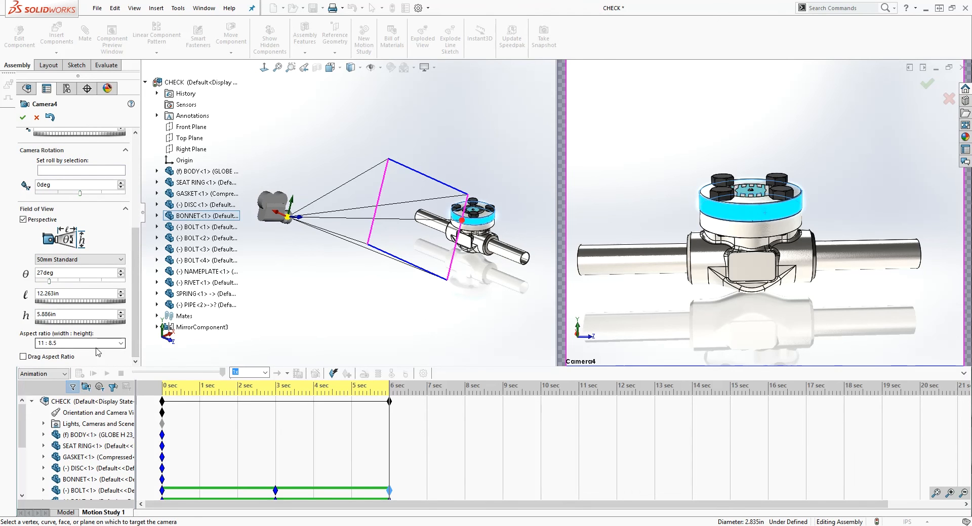
left_click(121, 343)
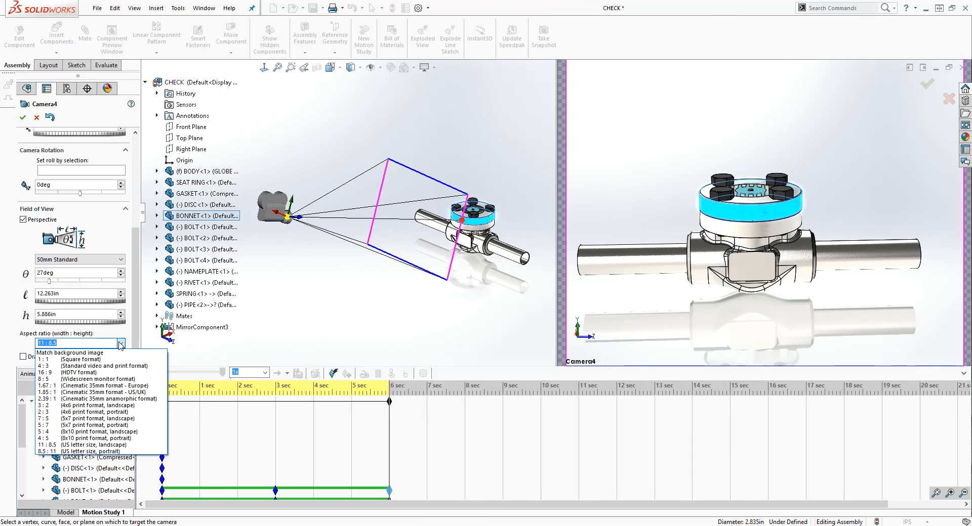
left_click(83, 373)
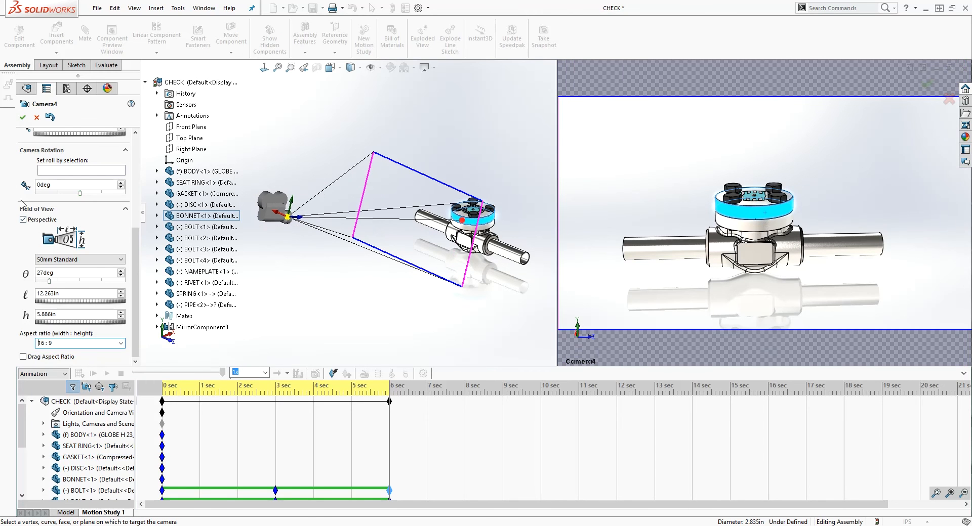
left_click(23, 120)
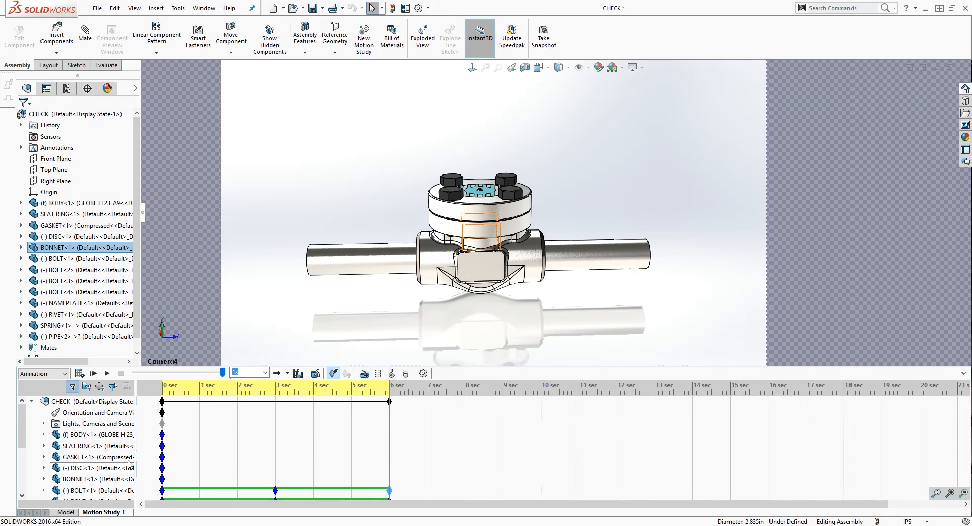
Disable playback of view keys for Orientation and Camera Views in the motion study.
right_click(66, 416)
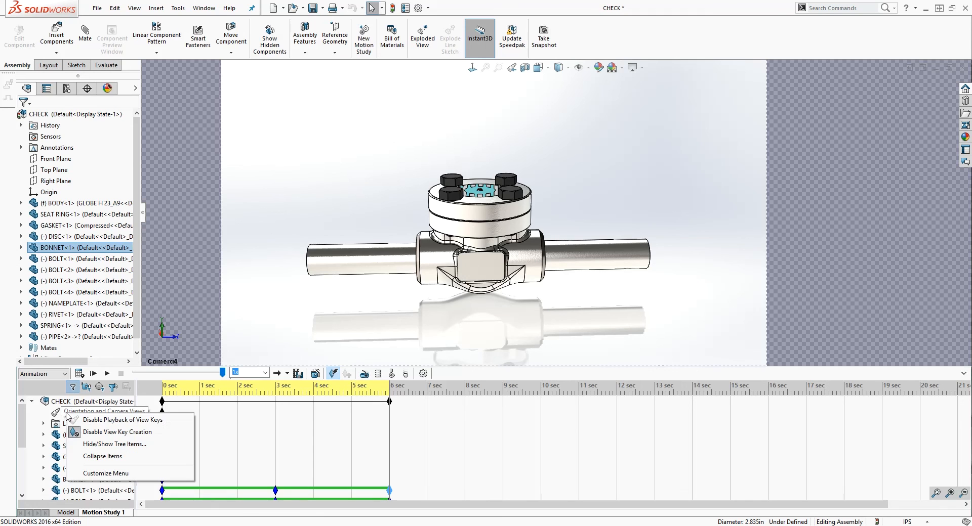
left_click(94, 420)
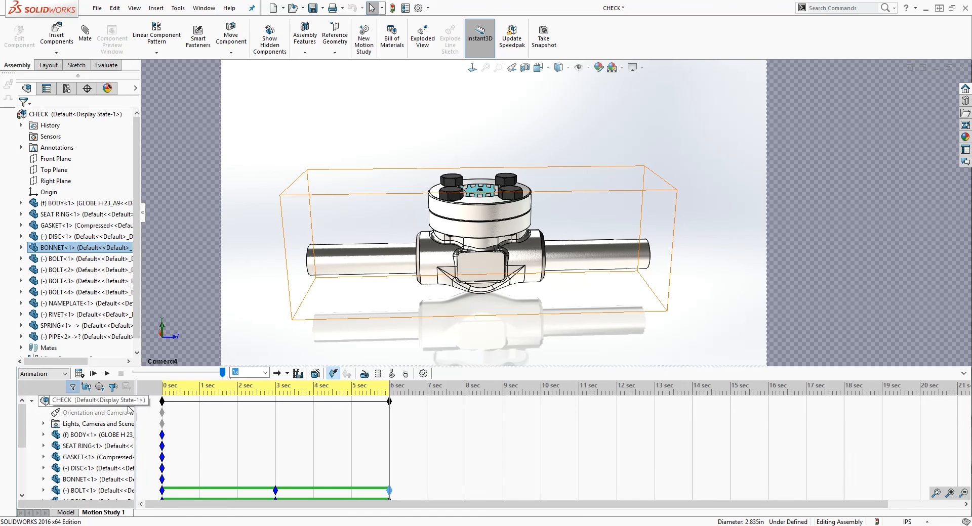
Check that Camera4 is the active camera view among the motion study's lights and cameras, and calculate the study.
left_click(43, 424)
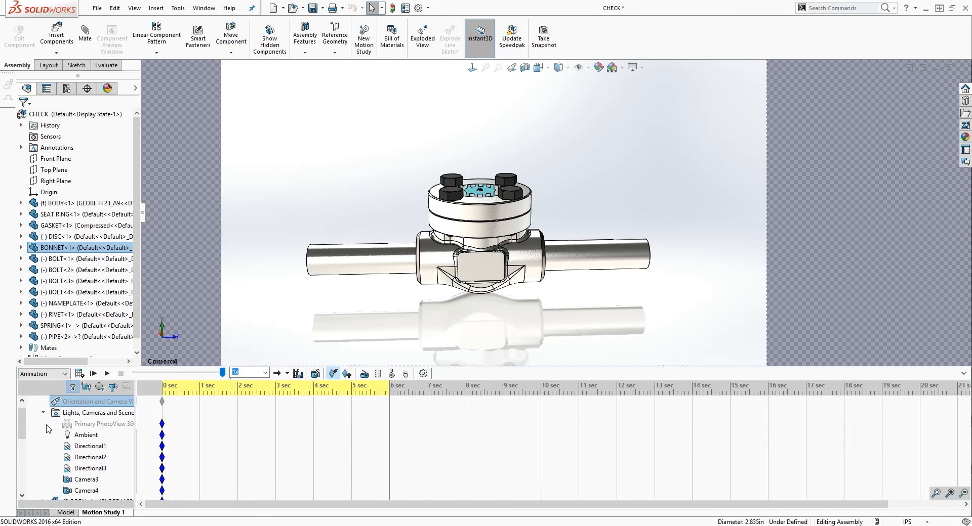
scroll(91, 455, "down", 1)
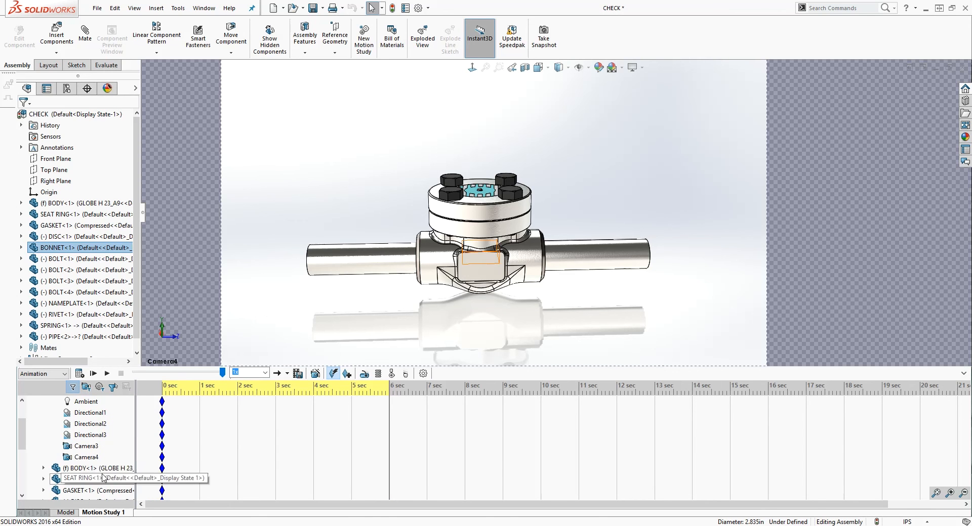
right_click(88, 457)
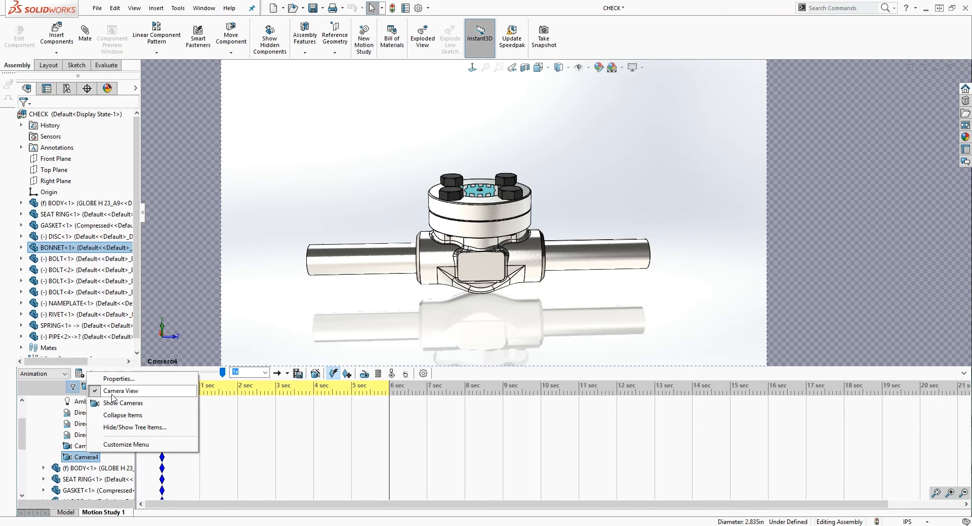
left_click(80, 375)
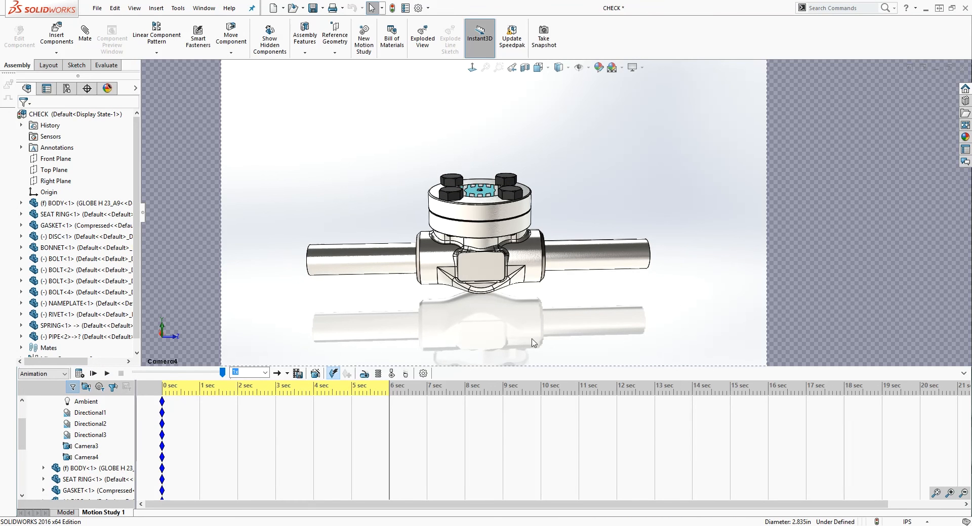
Set up saving the animation to the Desktop as the AVI file CHECK, with the entire animation as frames to output.
left_click(298, 375)
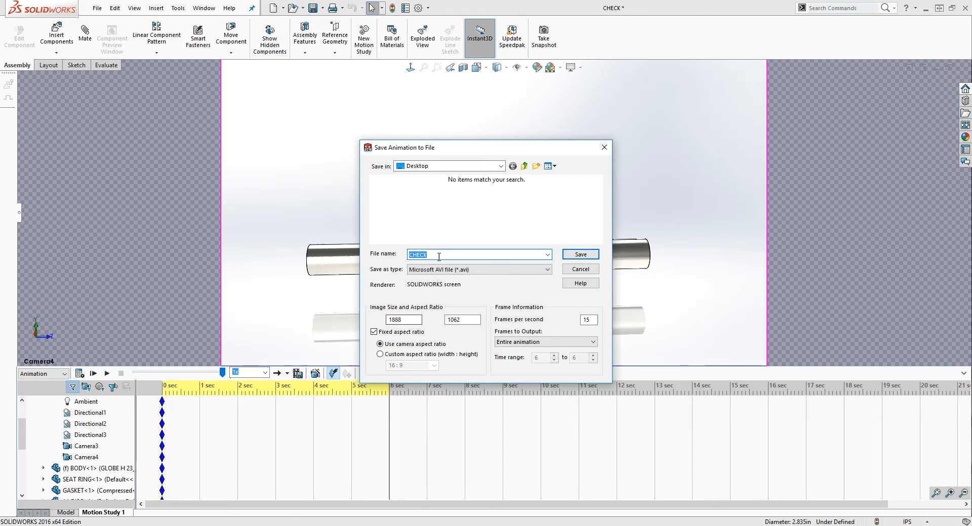
left_click(500, 166)
left_click(500, 167)
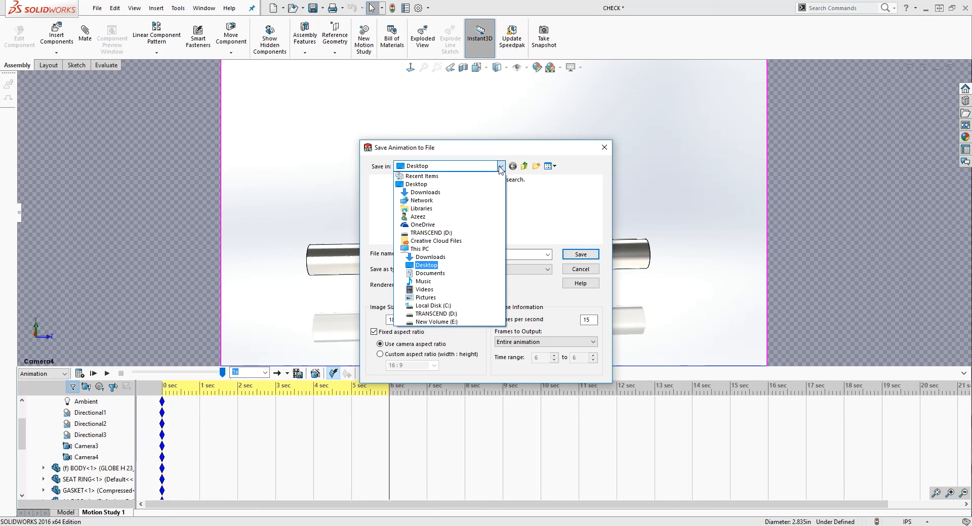
left_click(474, 185)
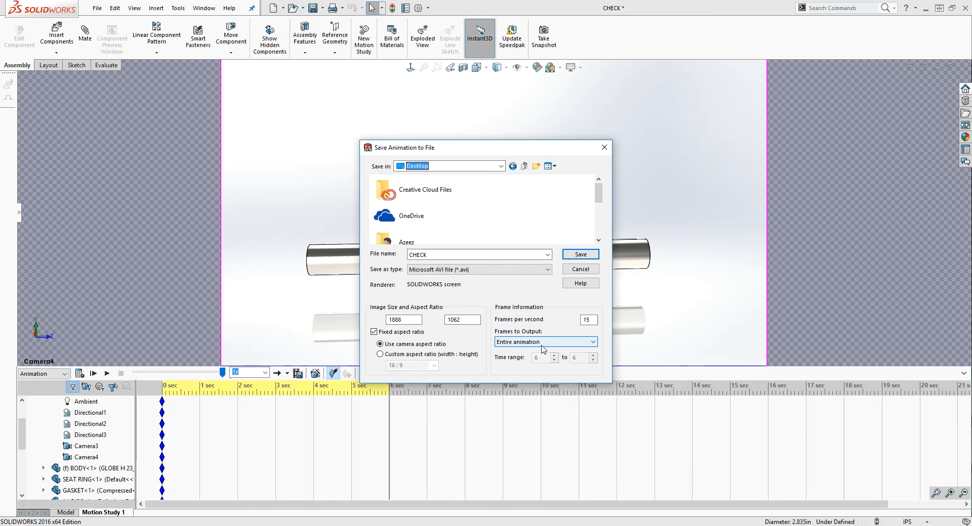
left_click(518, 344)
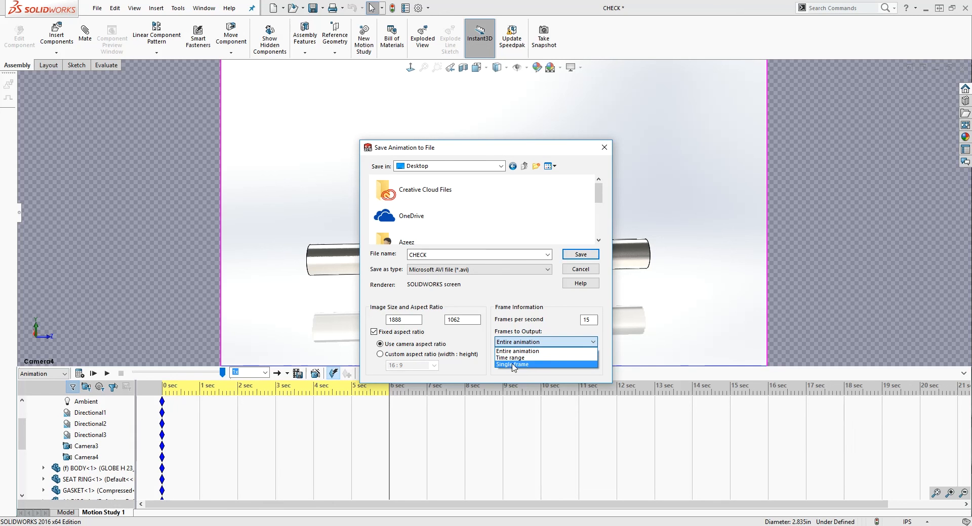
left_click(537, 354)
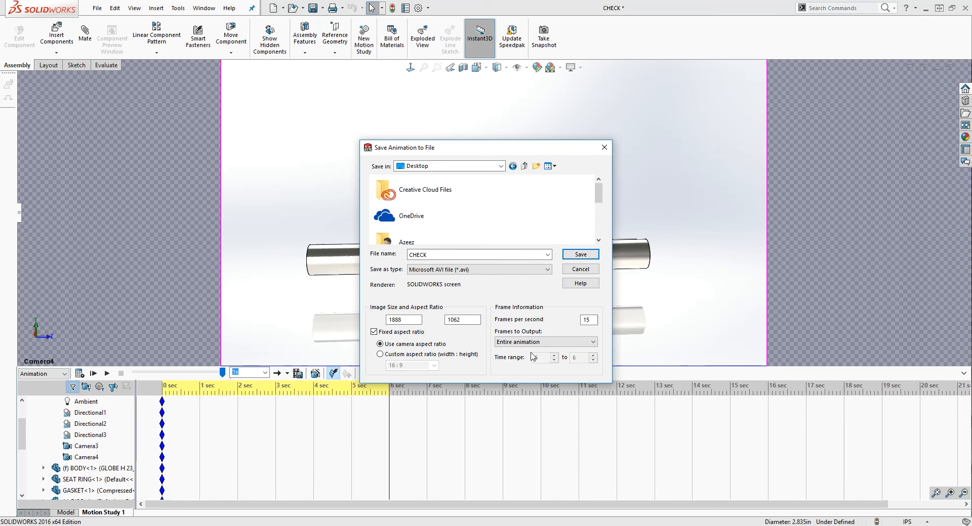
Save the animation with the Full Frames (Uncompressed) compressor, recalculating the motion study results before saving.
left_click(579, 255)
left_click(503, 255)
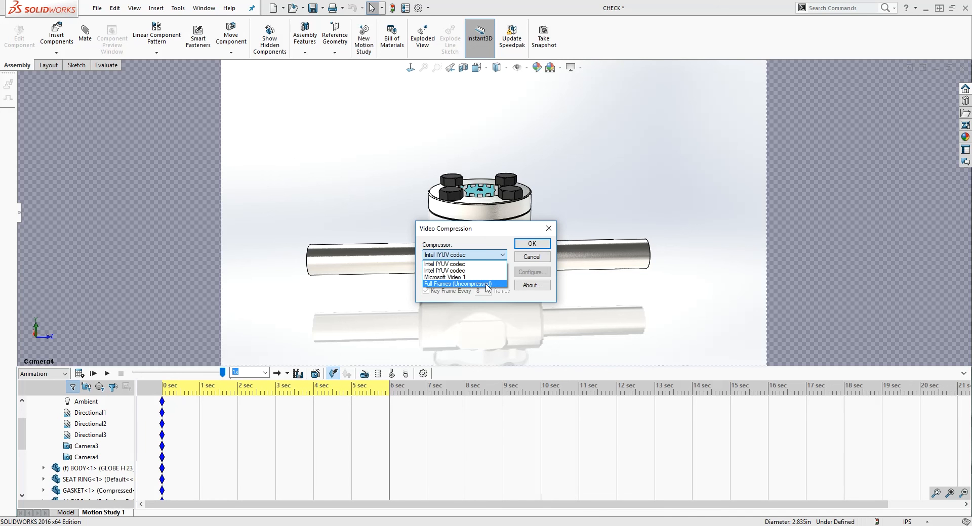
left_click(487, 287)
left_click(532, 243)
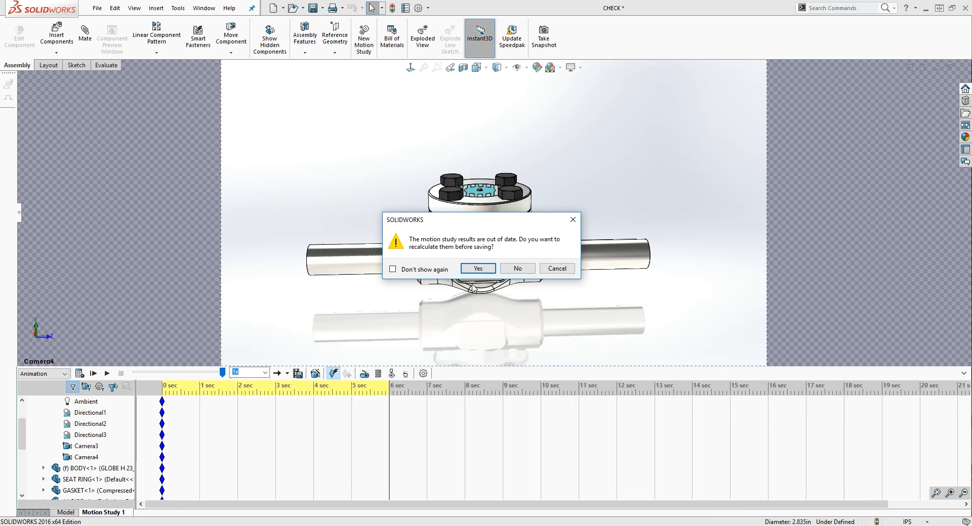
left_click(478, 271)
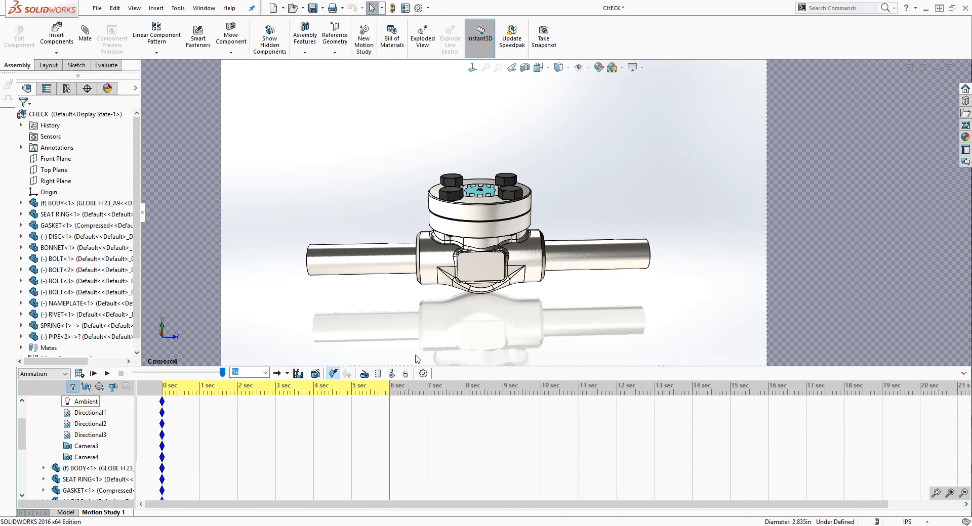
Switch to File Explorer and play the exported CHECK video from the Desktop folder.
key("super+e")
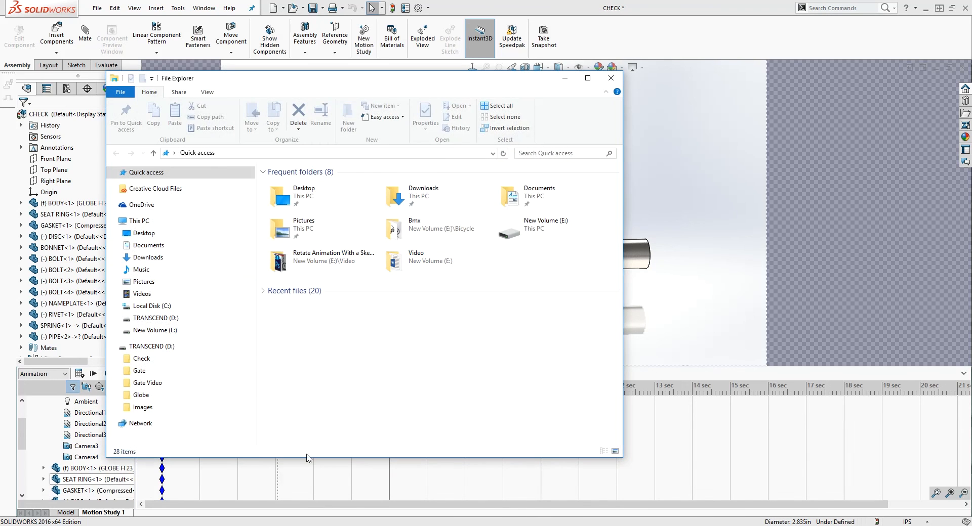
left_click(160, 236)
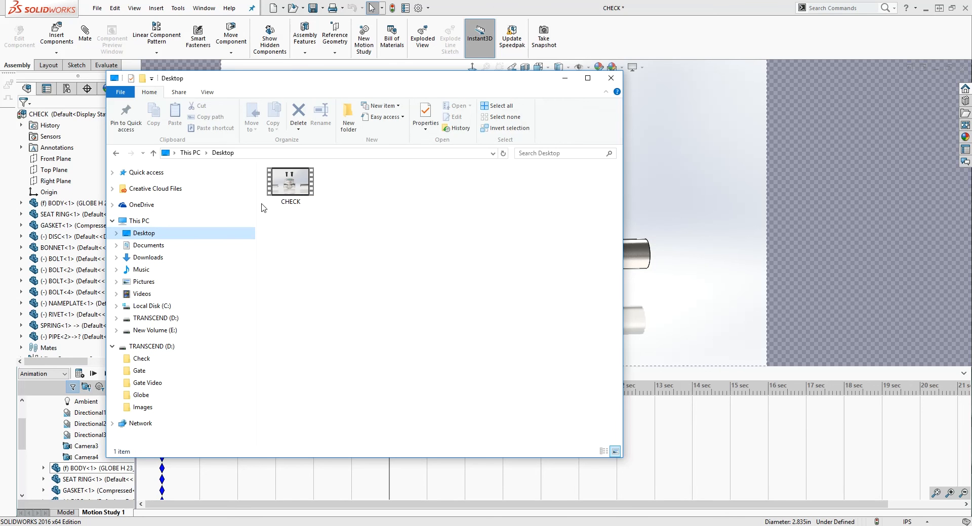
left_click(291, 187)
double_click(291, 187)
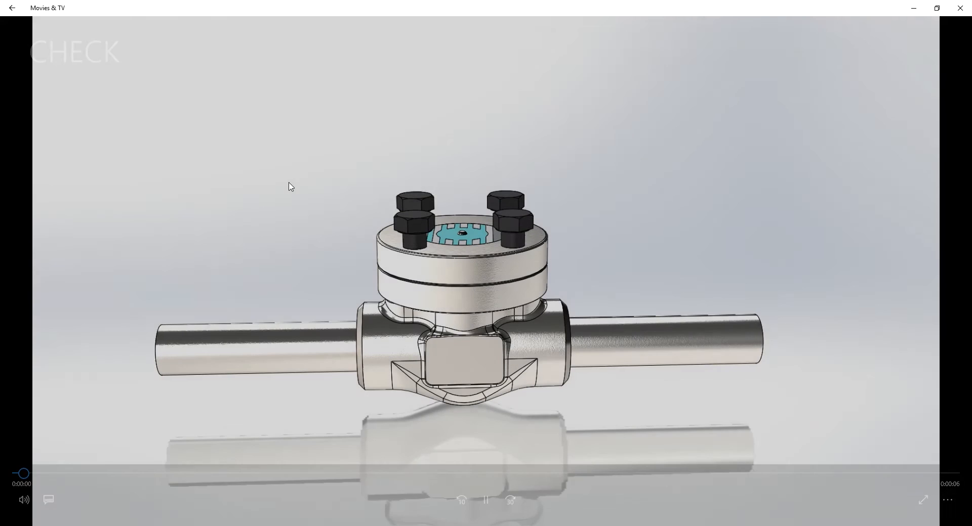